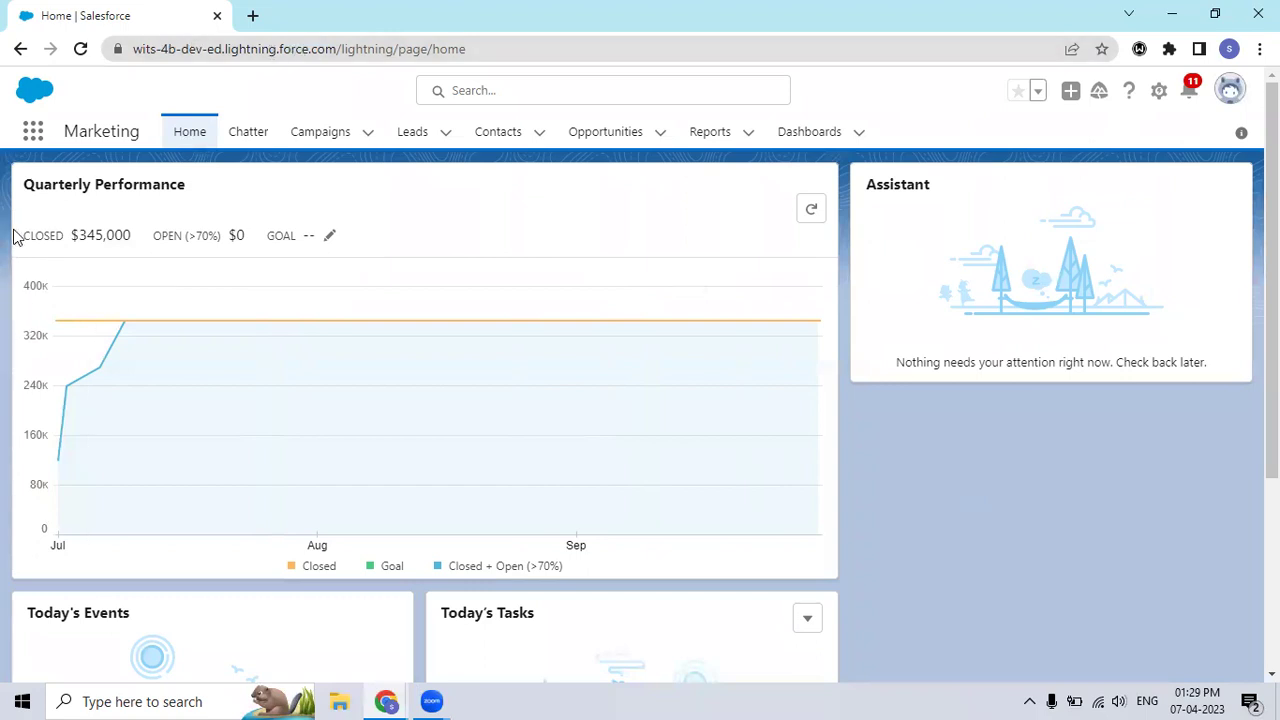
Step: Browse the 7 campaigns in All Active Campaigns, then go to the empty Leads list
left_click(33, 132)
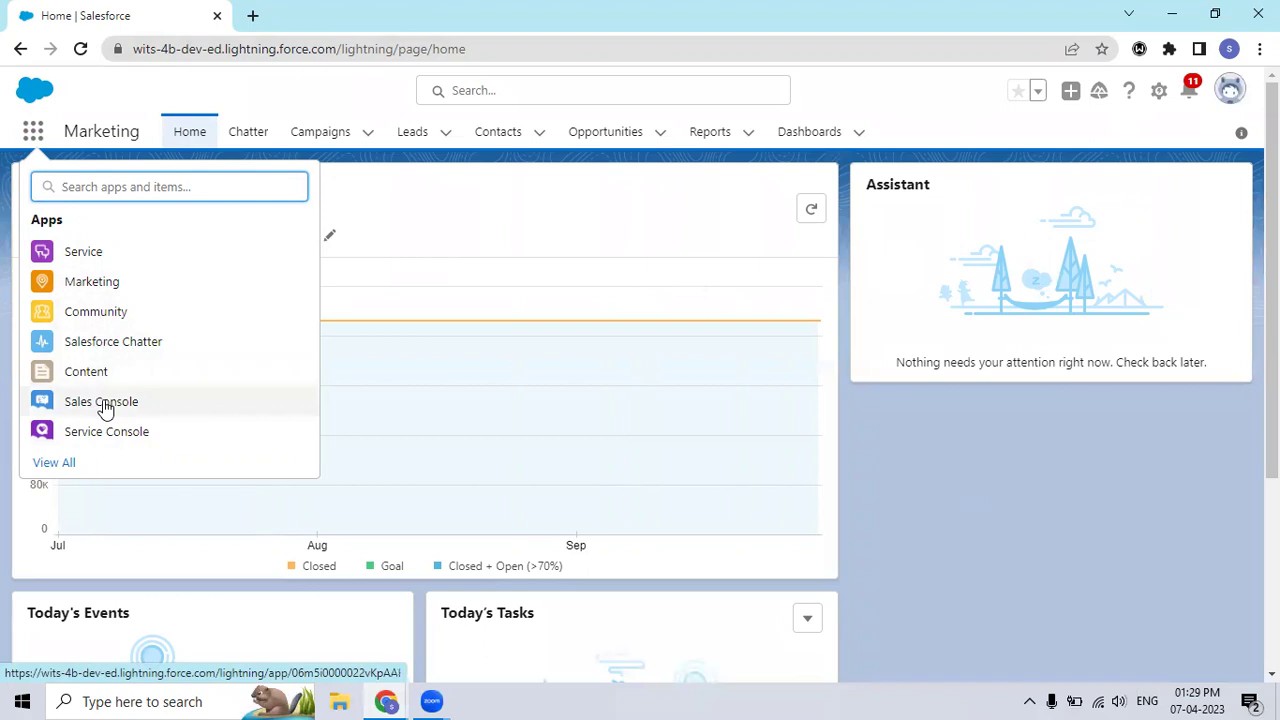
left_click(896, 420)
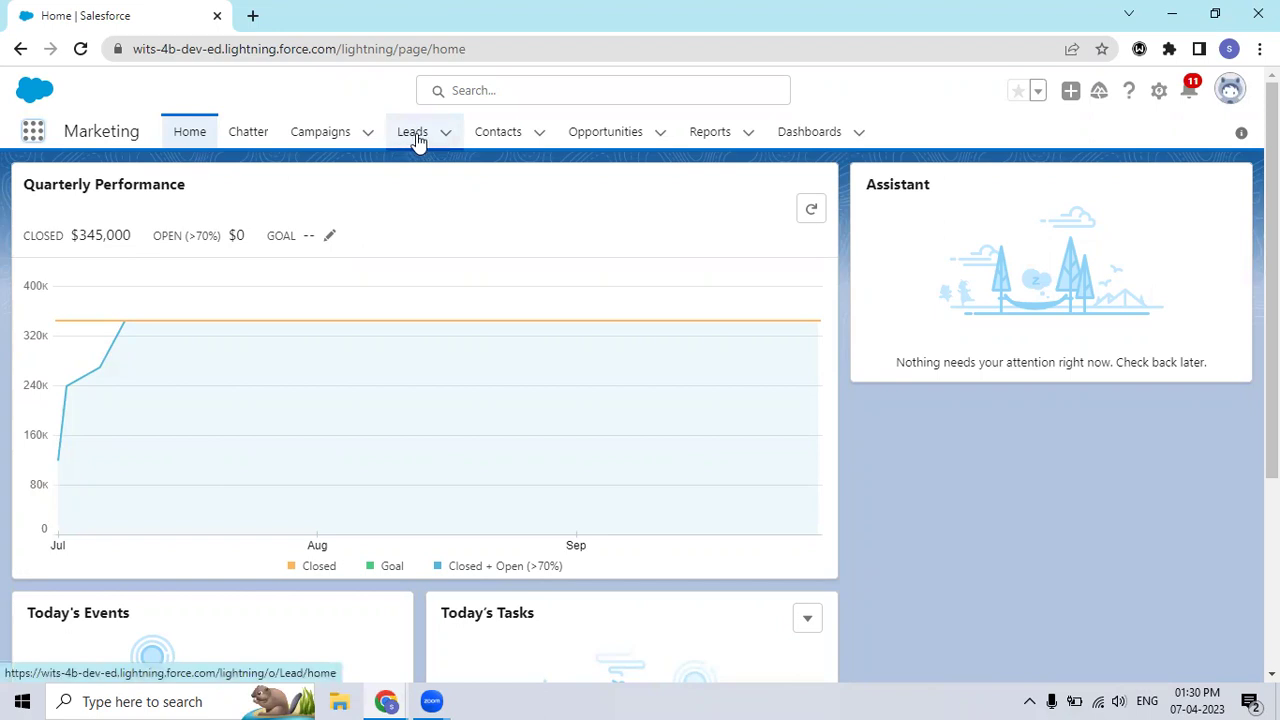
left_click(330, 134)
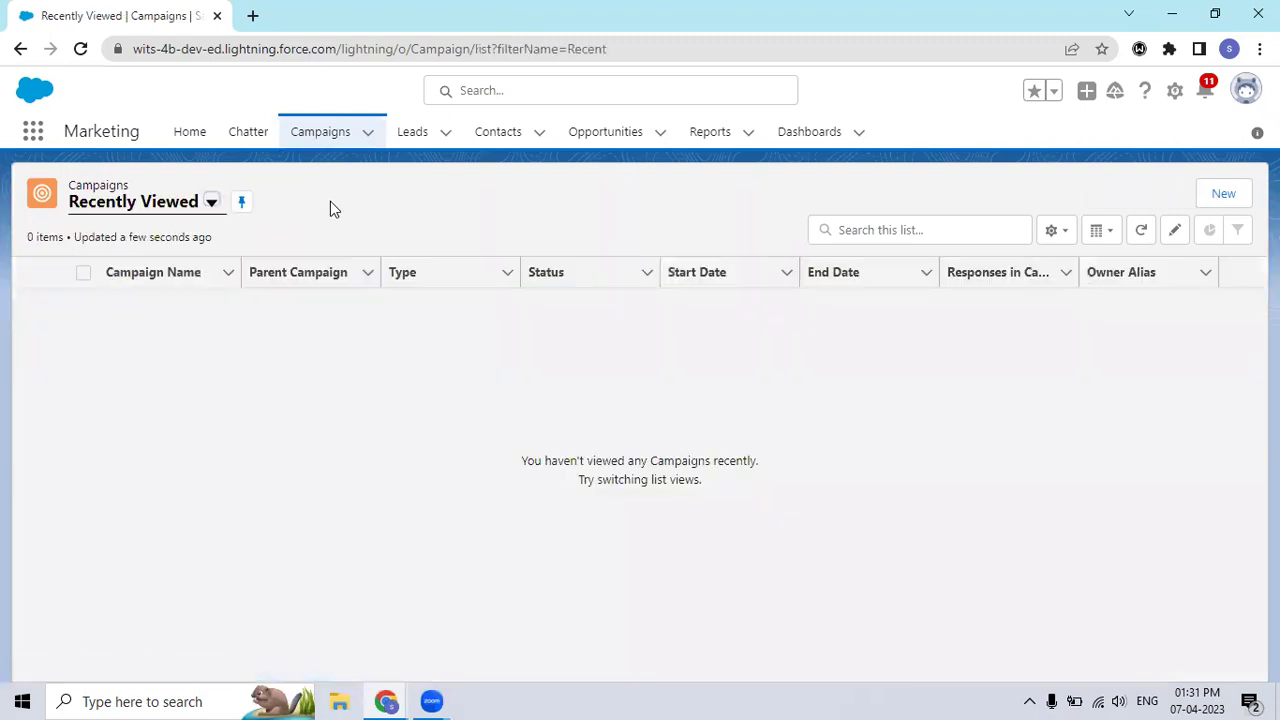
left_click(212, 203)
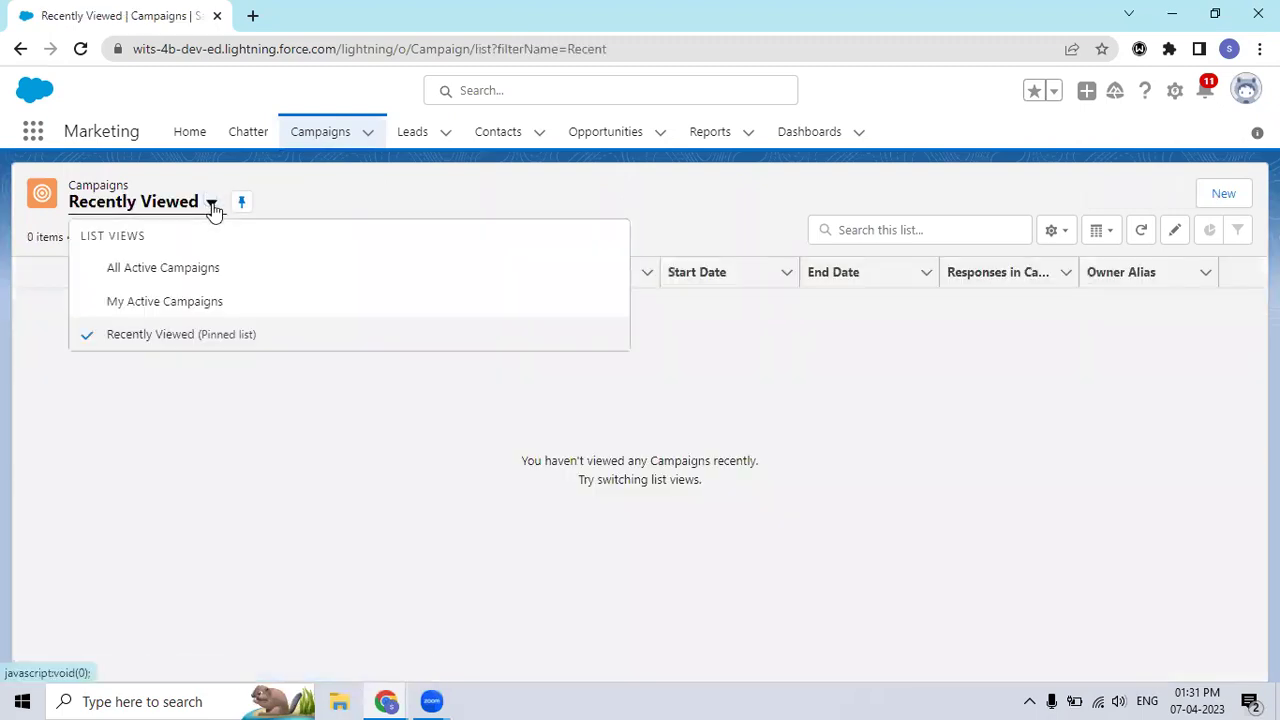
left_click(184, 270)
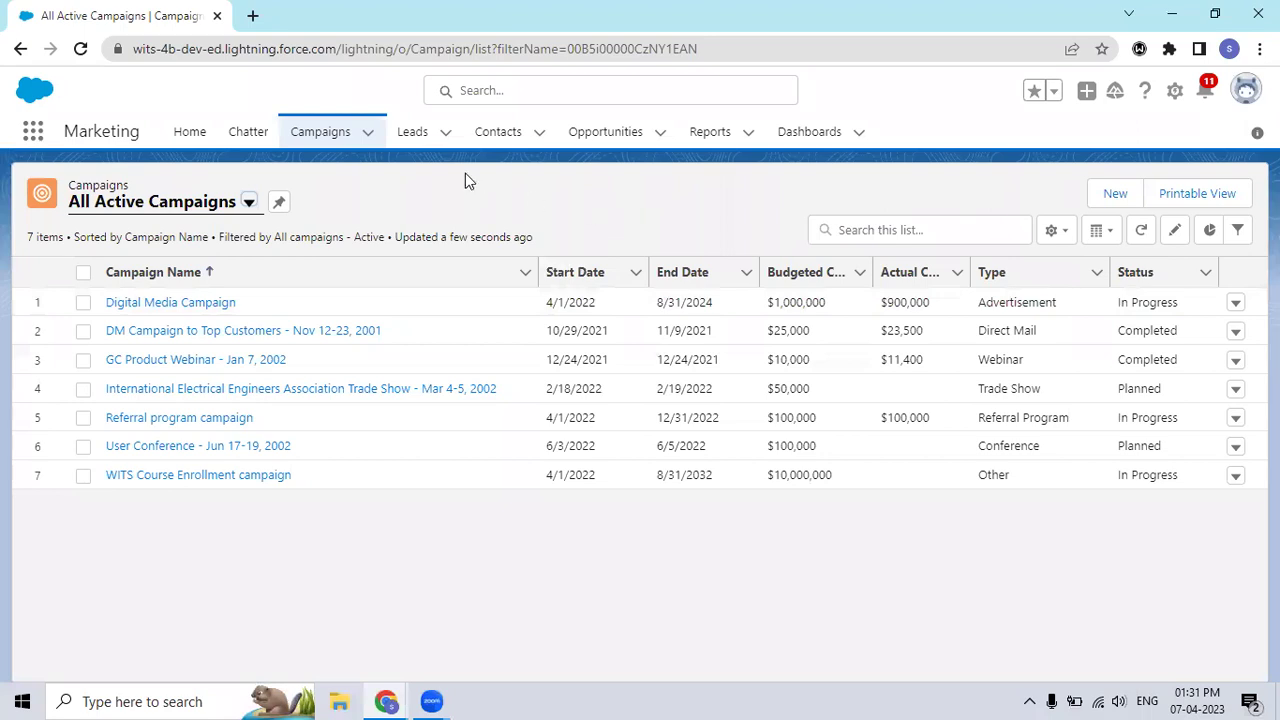
left_click(418, 138)
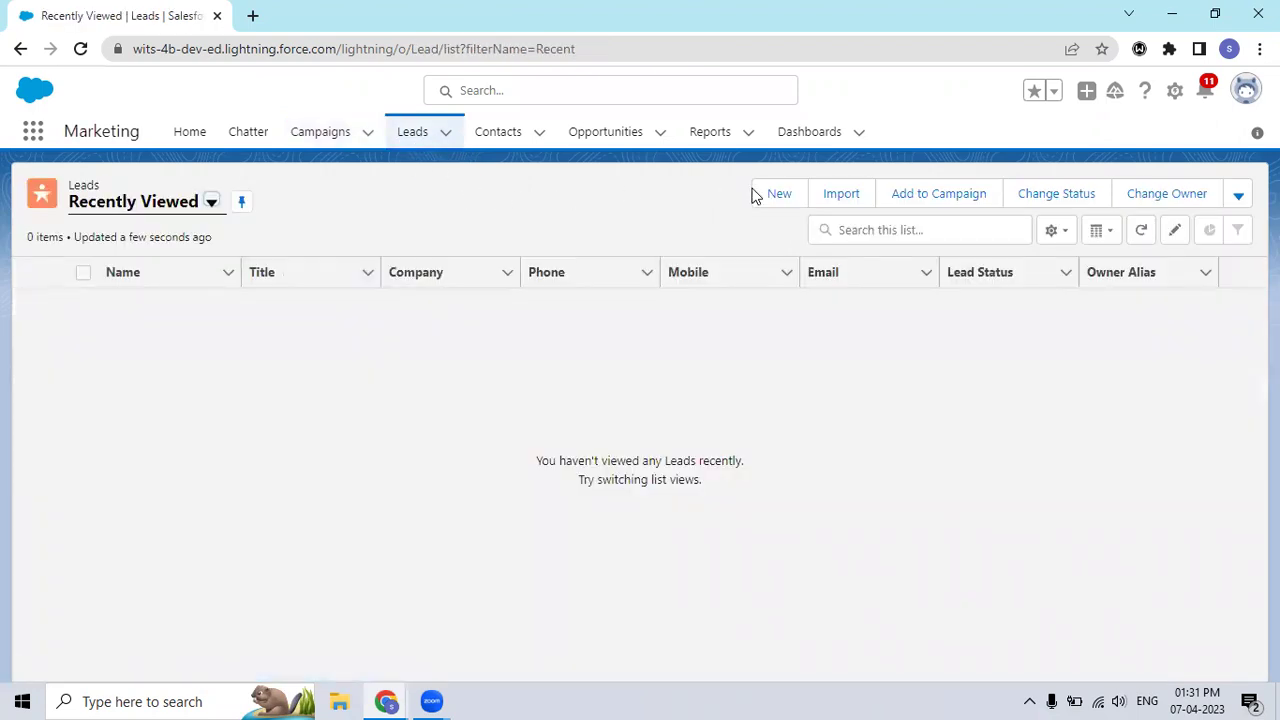
Step: Start a new lead with salutation Mr. and enter the lead's first name
left_click(779, 195)
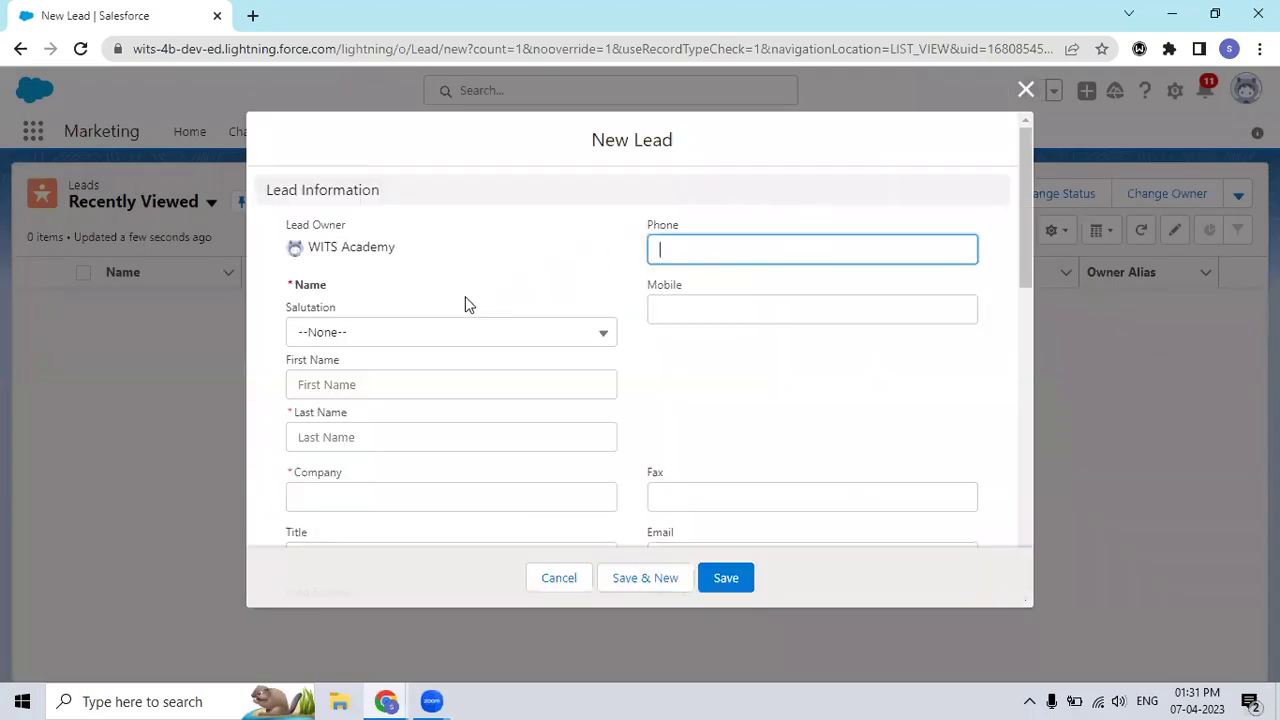
left_click(363, 334)
left_click(355, 404)
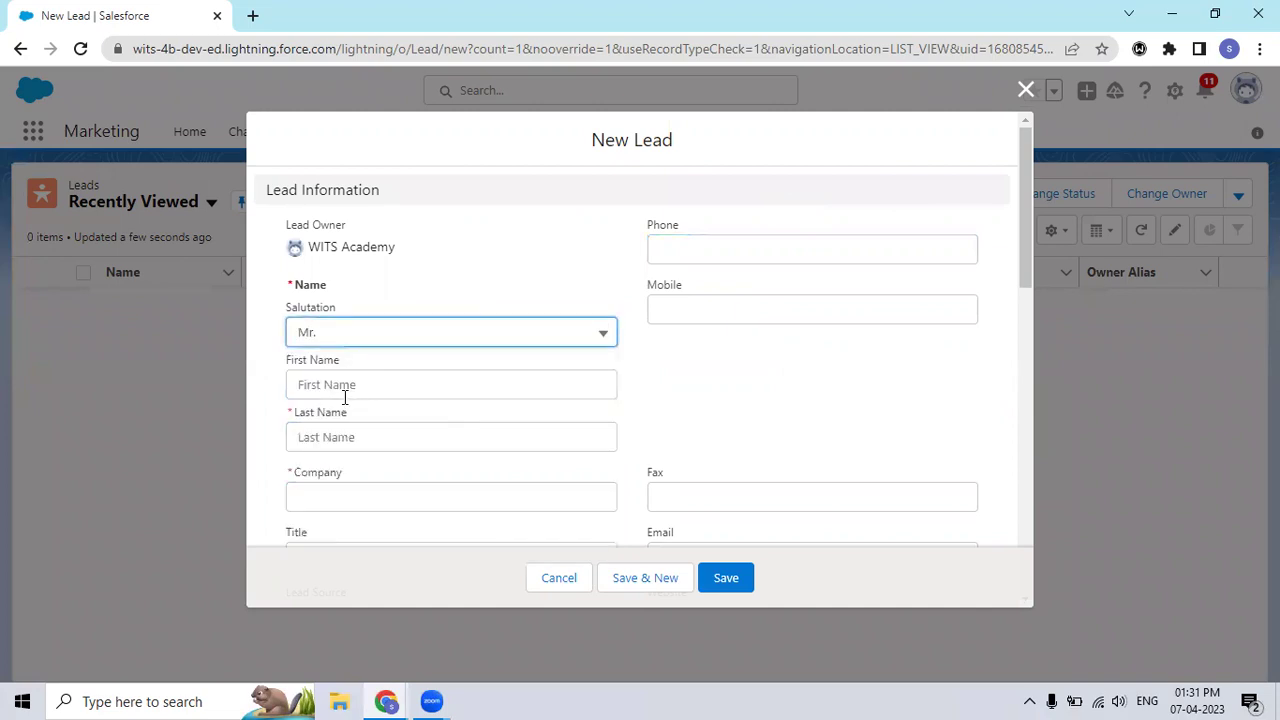
left_click(363, 390)
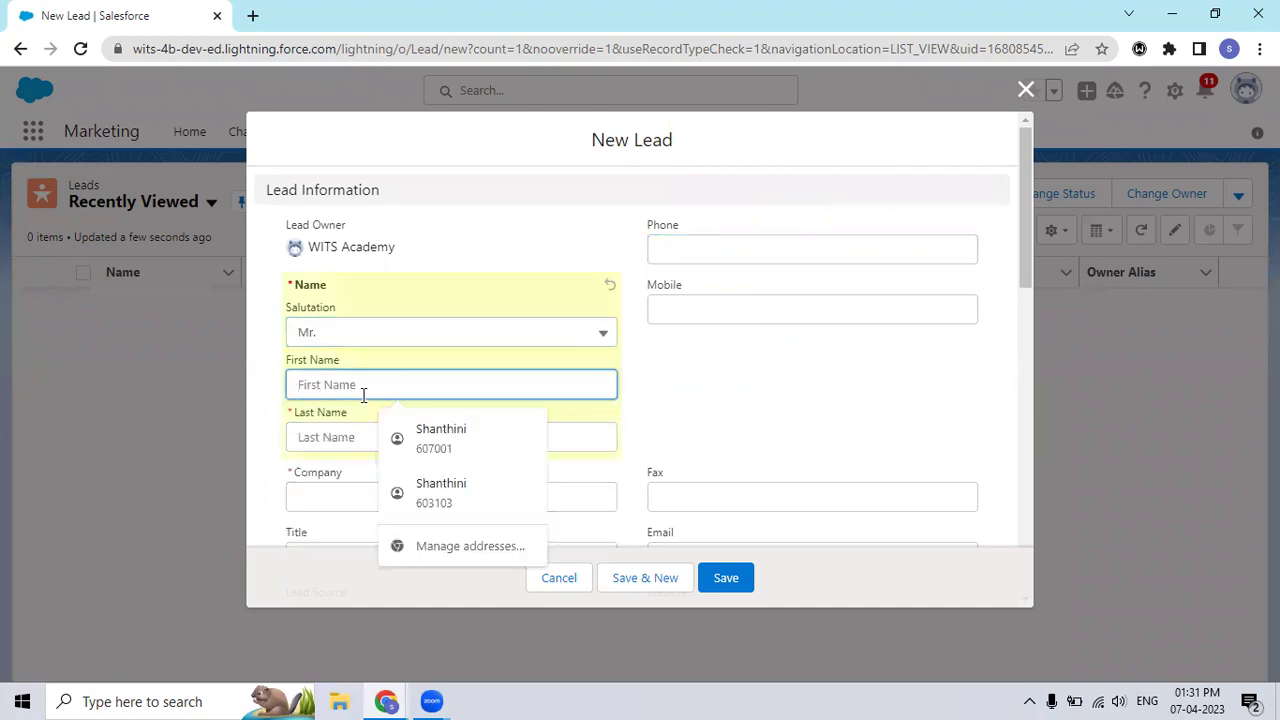
type("Sh")
key("BackSpace")
type("anth")
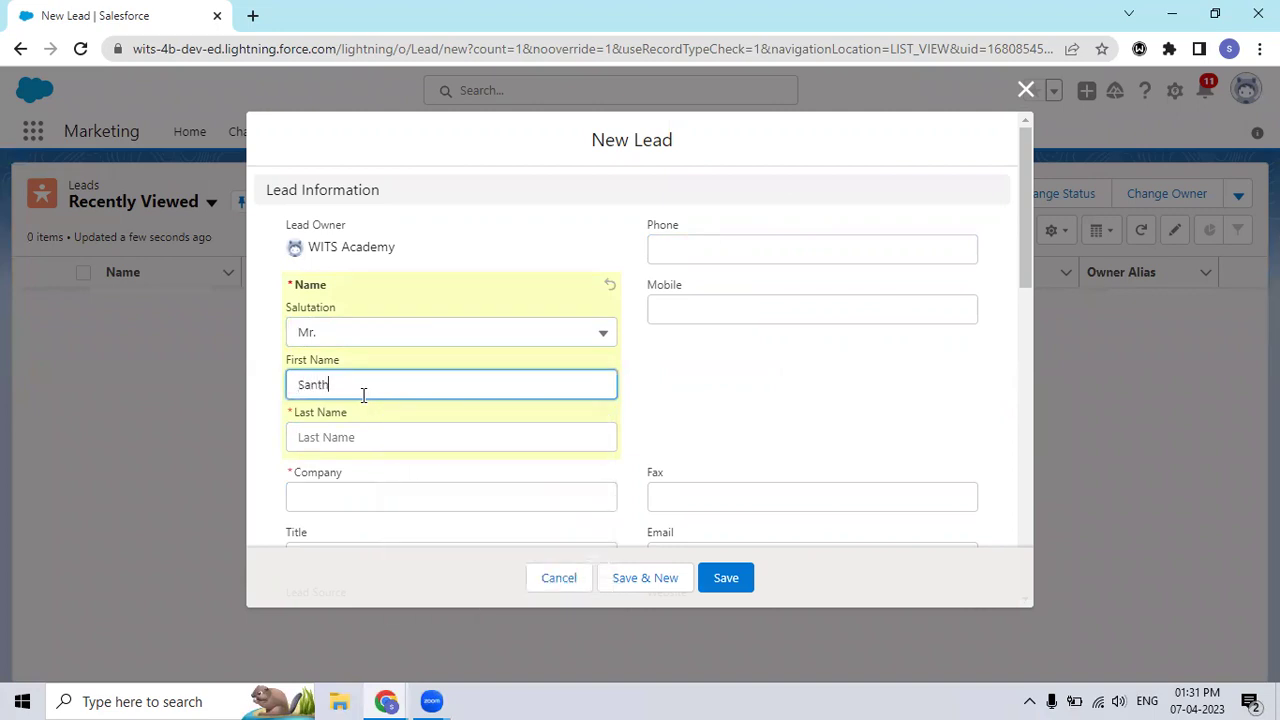
type("oshS")
key("BackSpace")
Step: Enter the lead's last name, company WITSB and phone number
left_click(350, 437)
type("S")
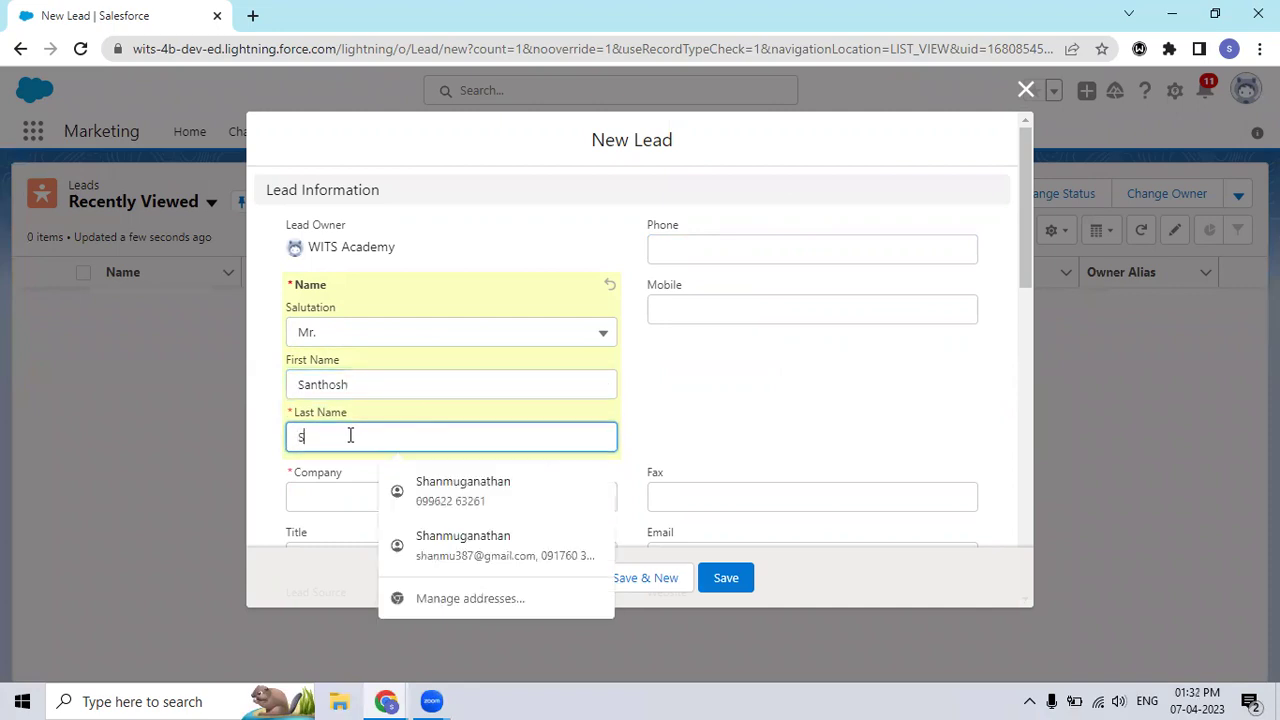
left_click(325, 493)
type("WITSB")
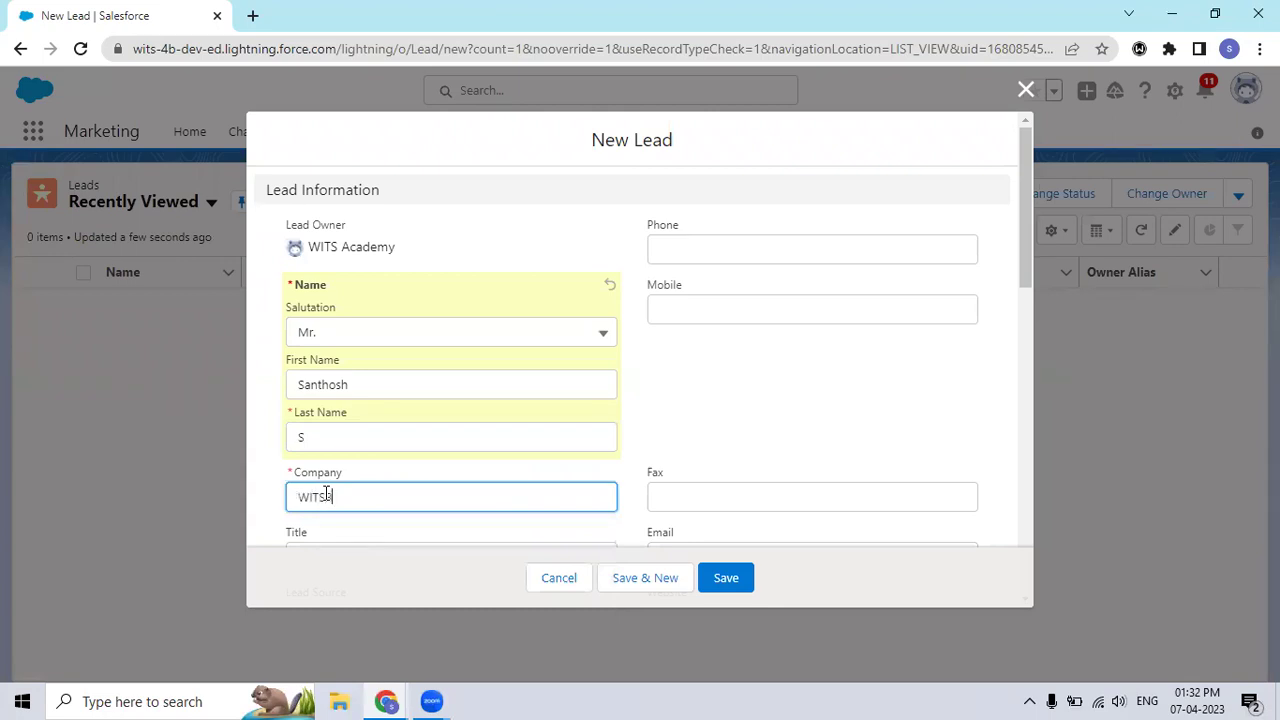
left_click(796, 246)
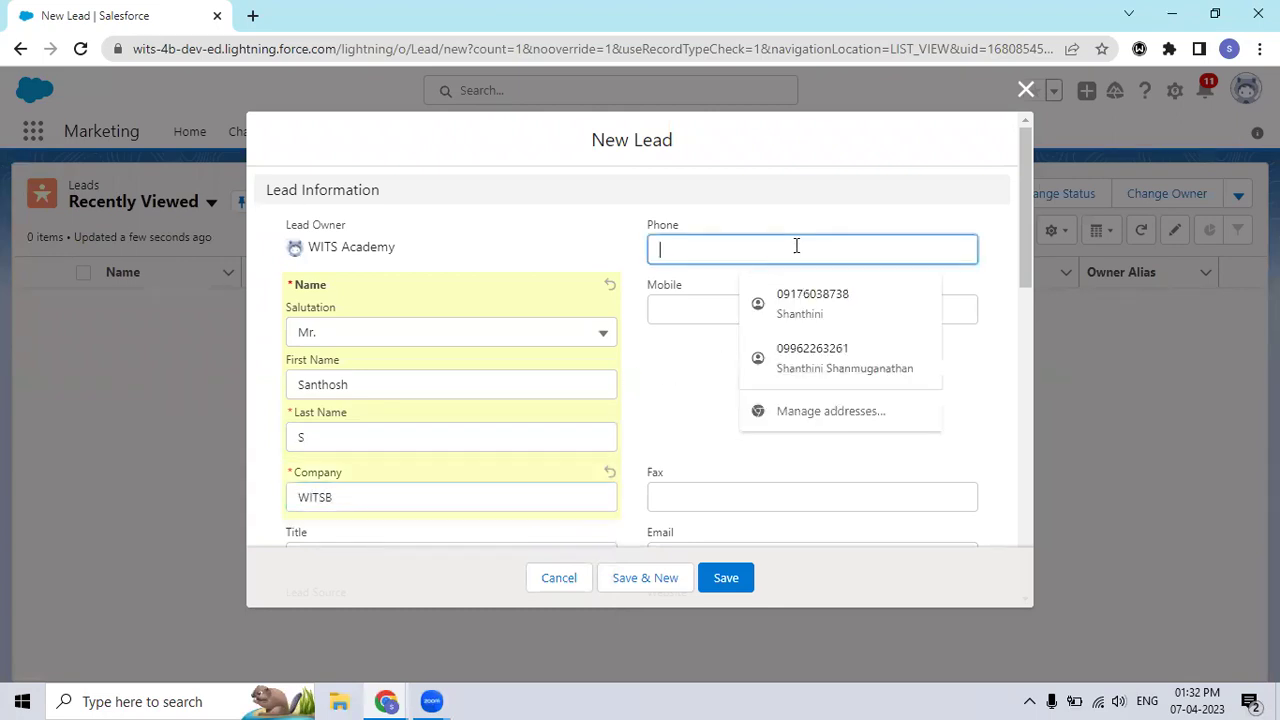
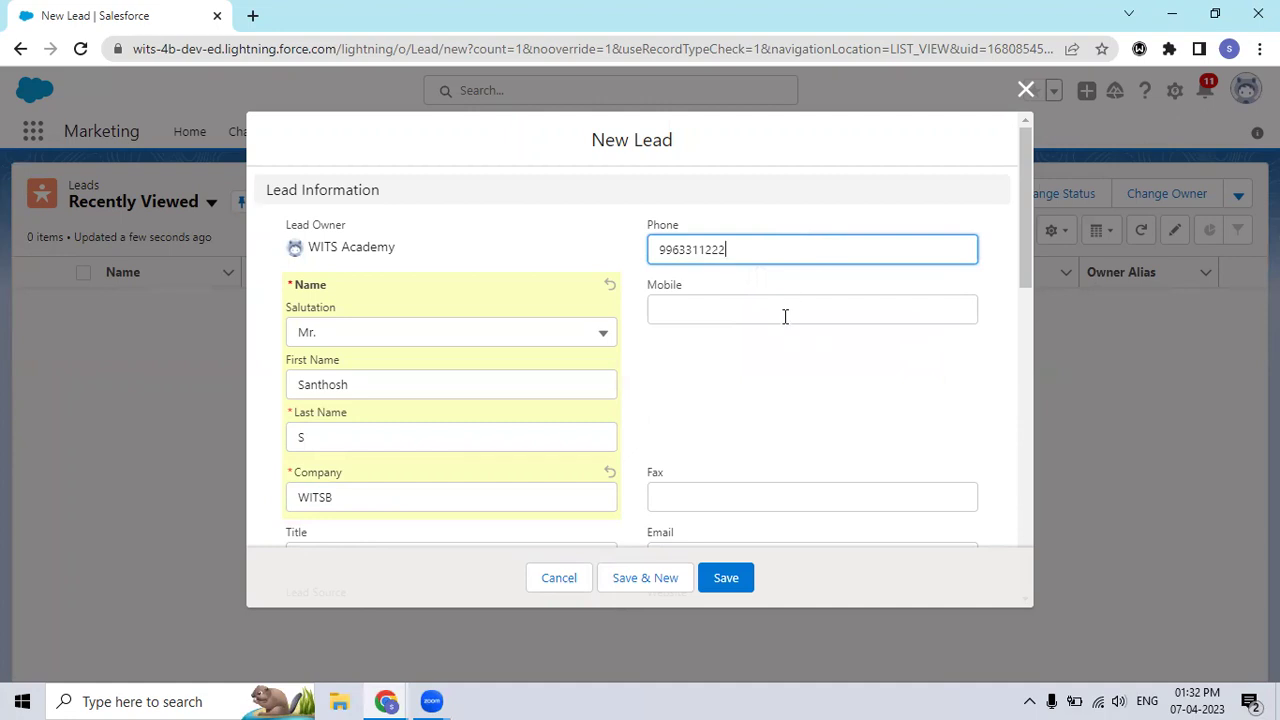
left_click(776, 404)
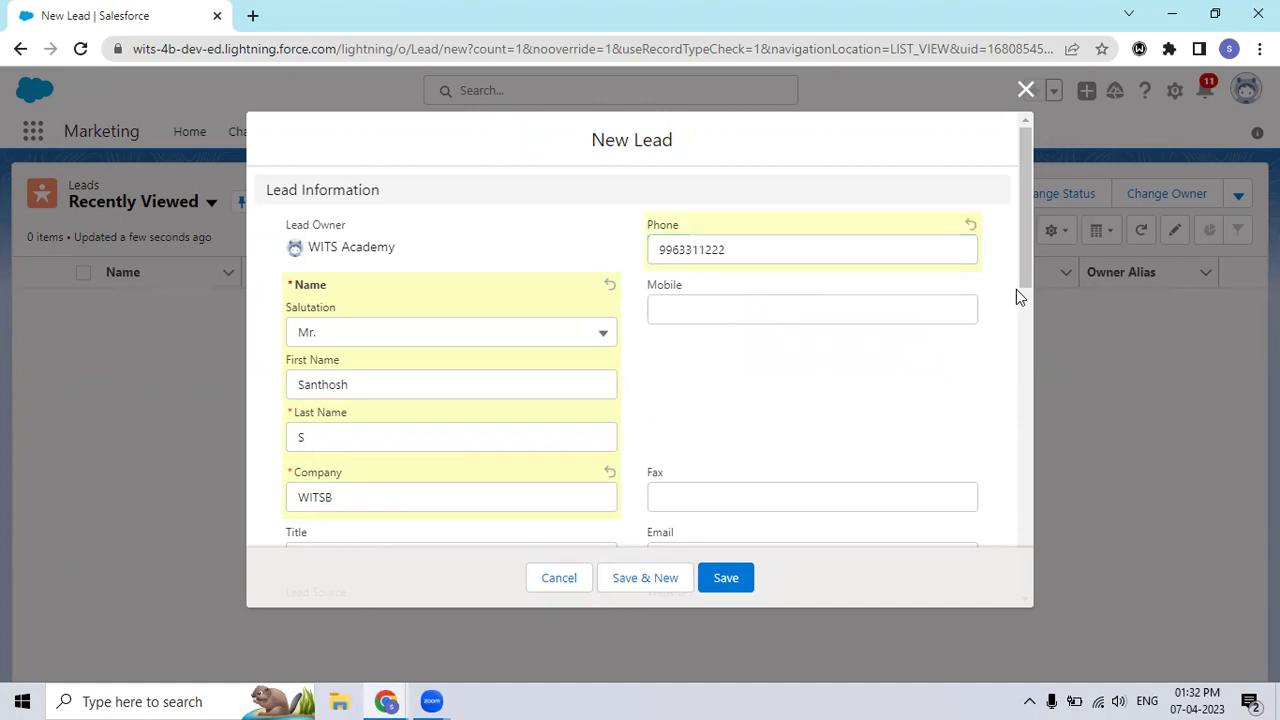
Step: Keep Lead Status at Open - Not Contacted, set Lead Source to Web, and save the lead
left_click_drag(1025, 277, 1025, 380)
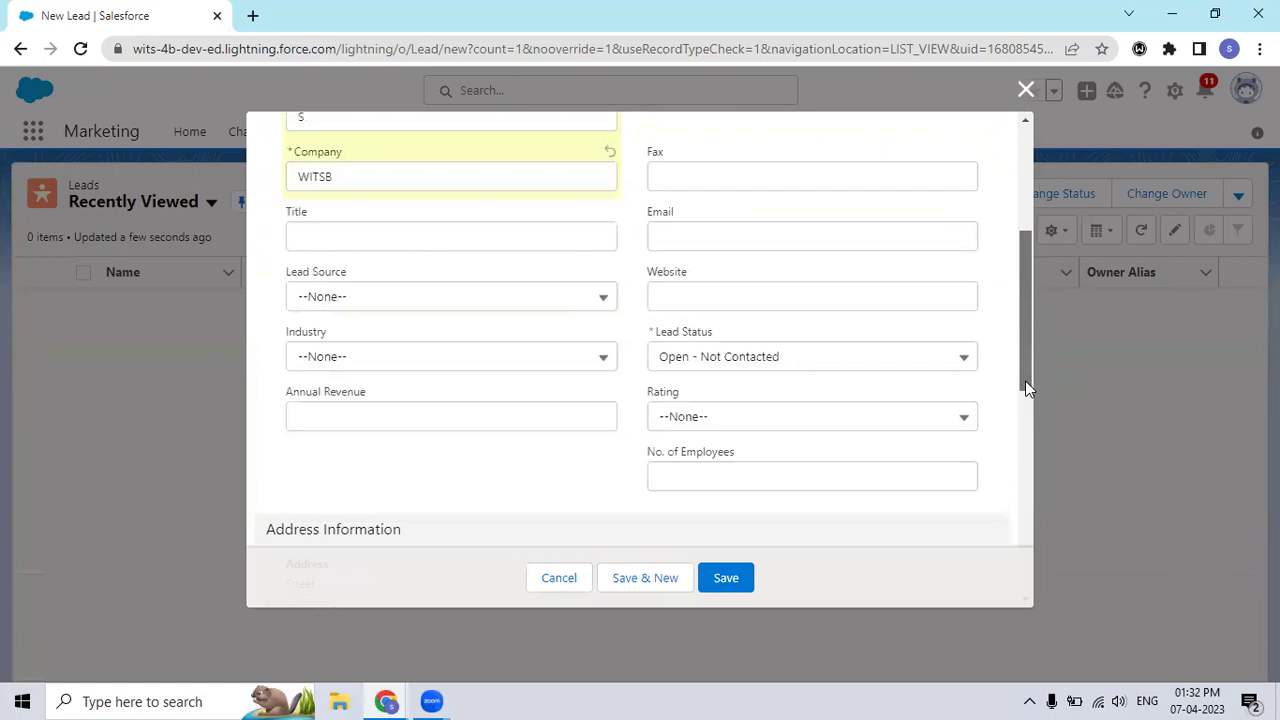
left_click(952, 366)
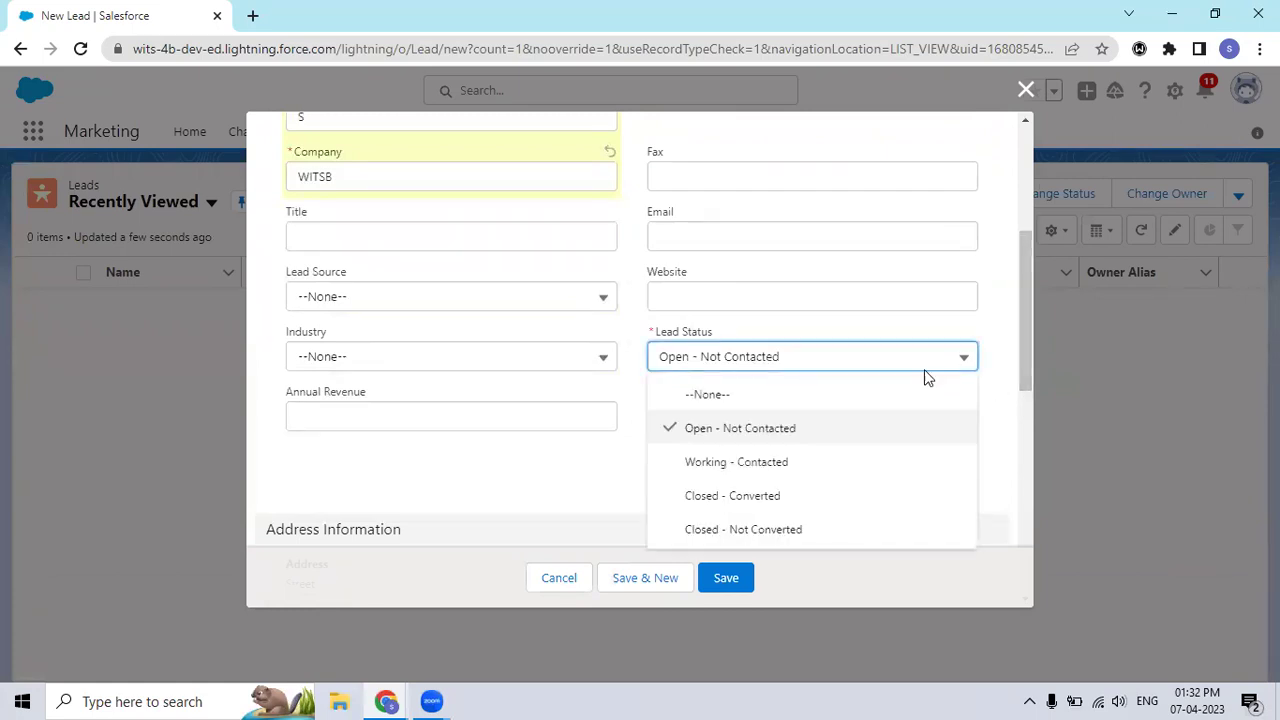
left_click(810, 443)
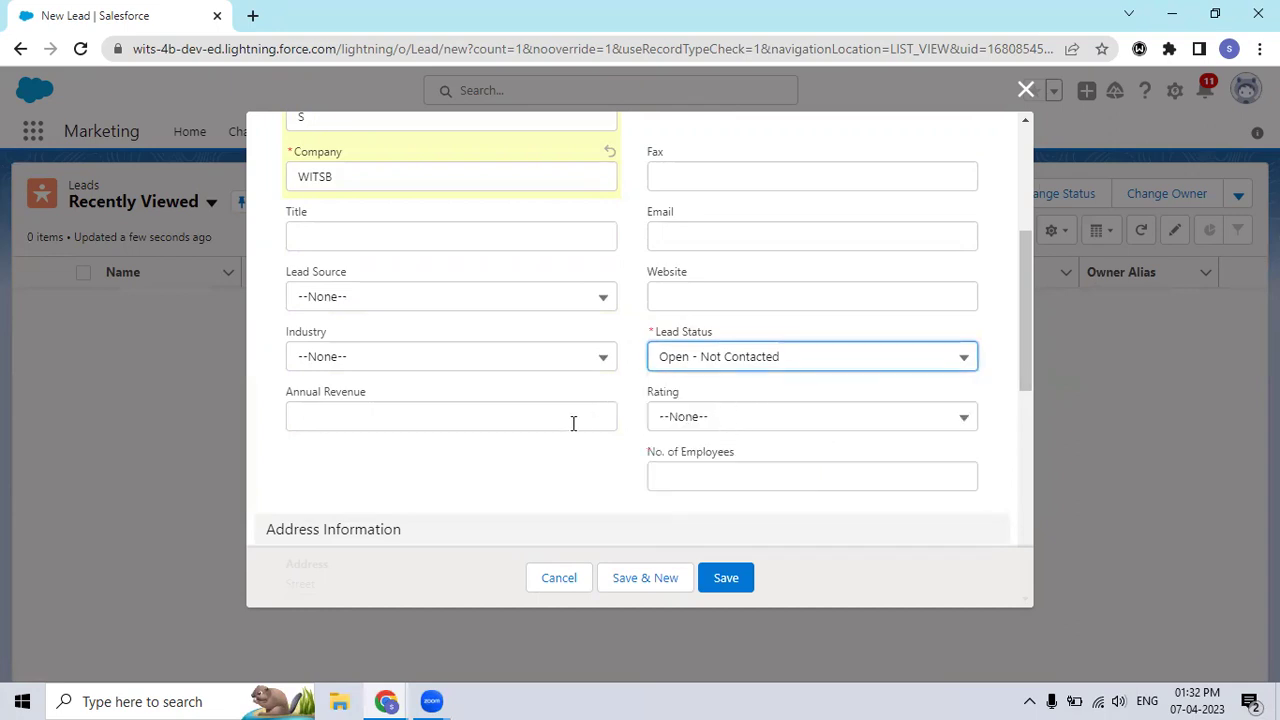
left_click(588, 296)
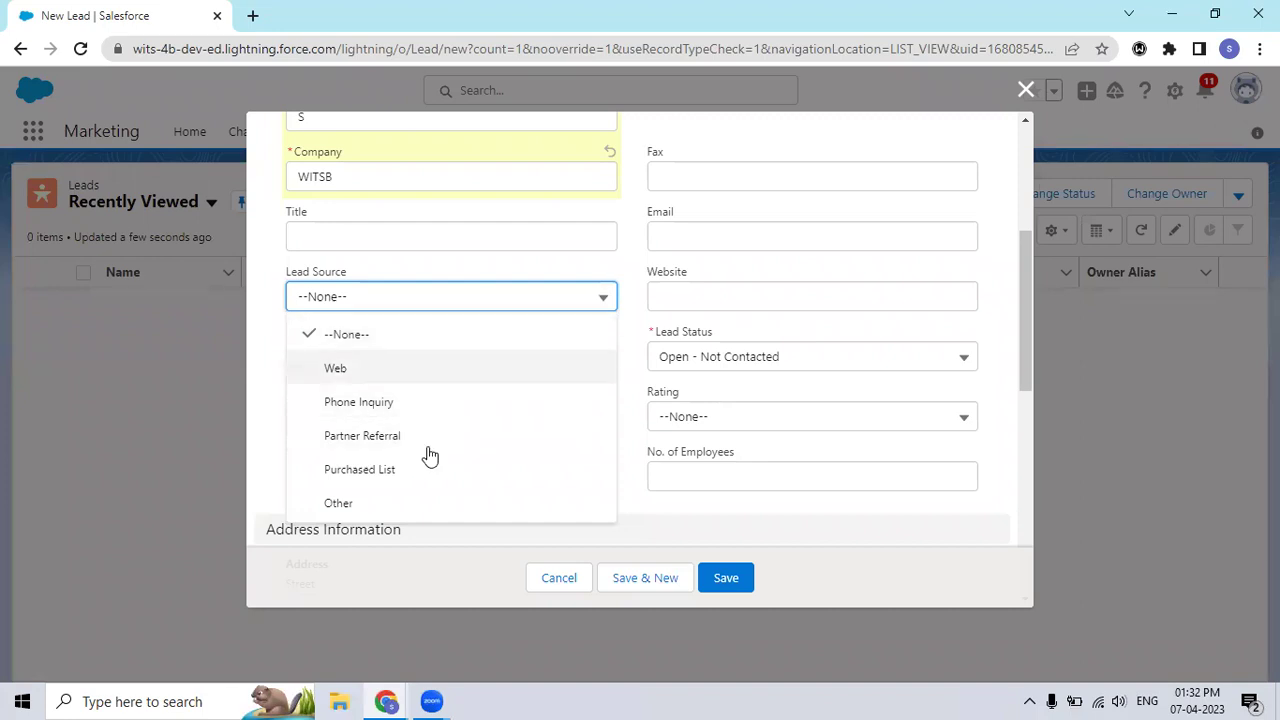
left_click(417, 388)
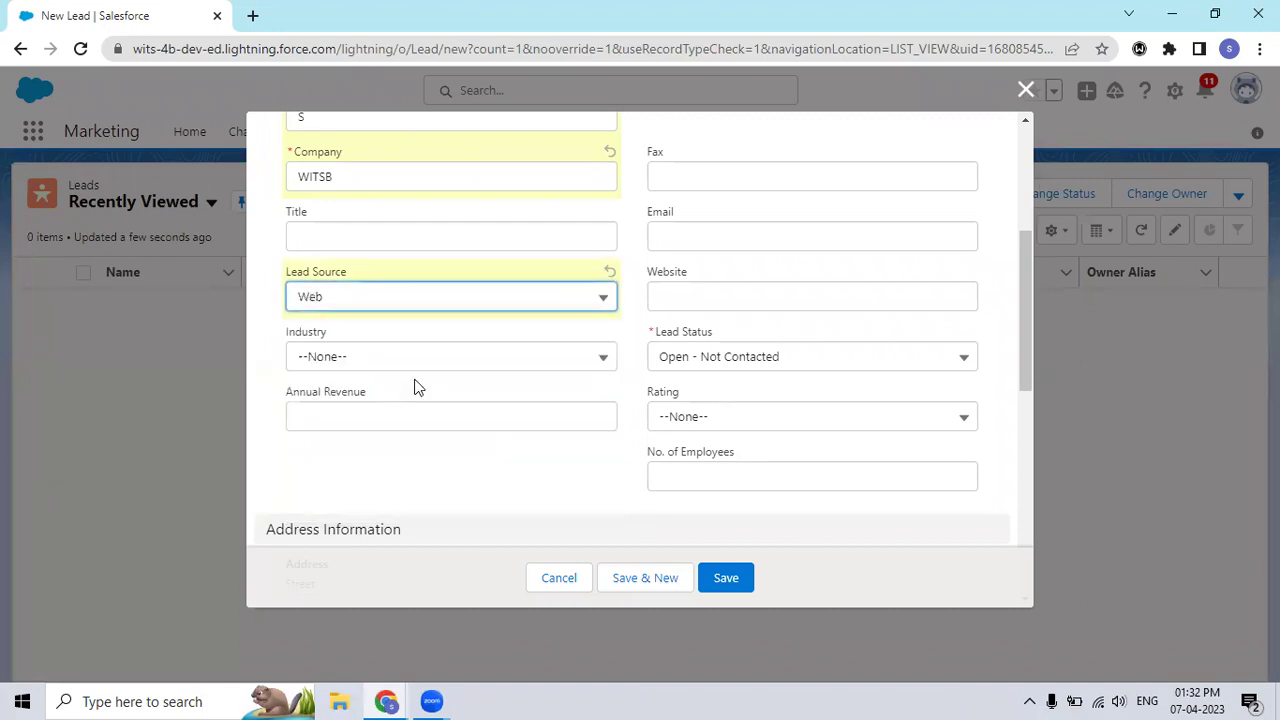
left_click(745, 579)
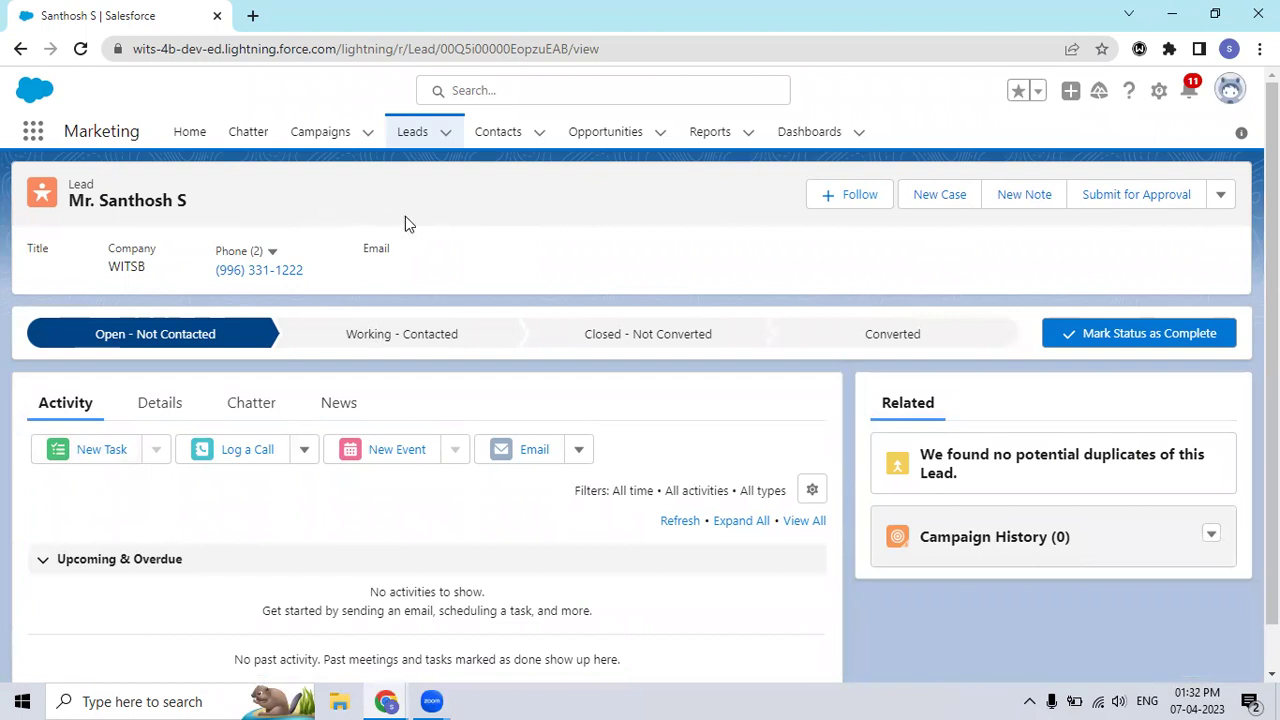
Step: Switch to the Sales app and open its Leads list showing the new WITSB lead
left_click(36, 140)
type("sALES")
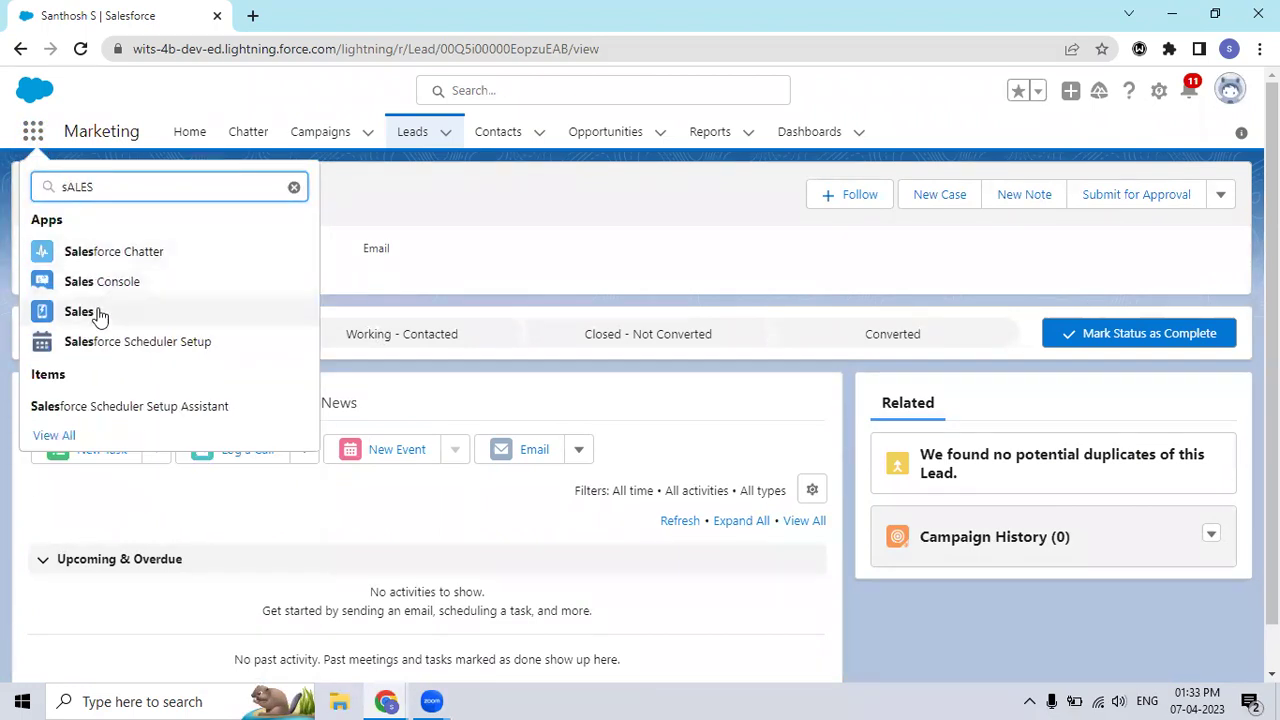
left_click(98, 314)
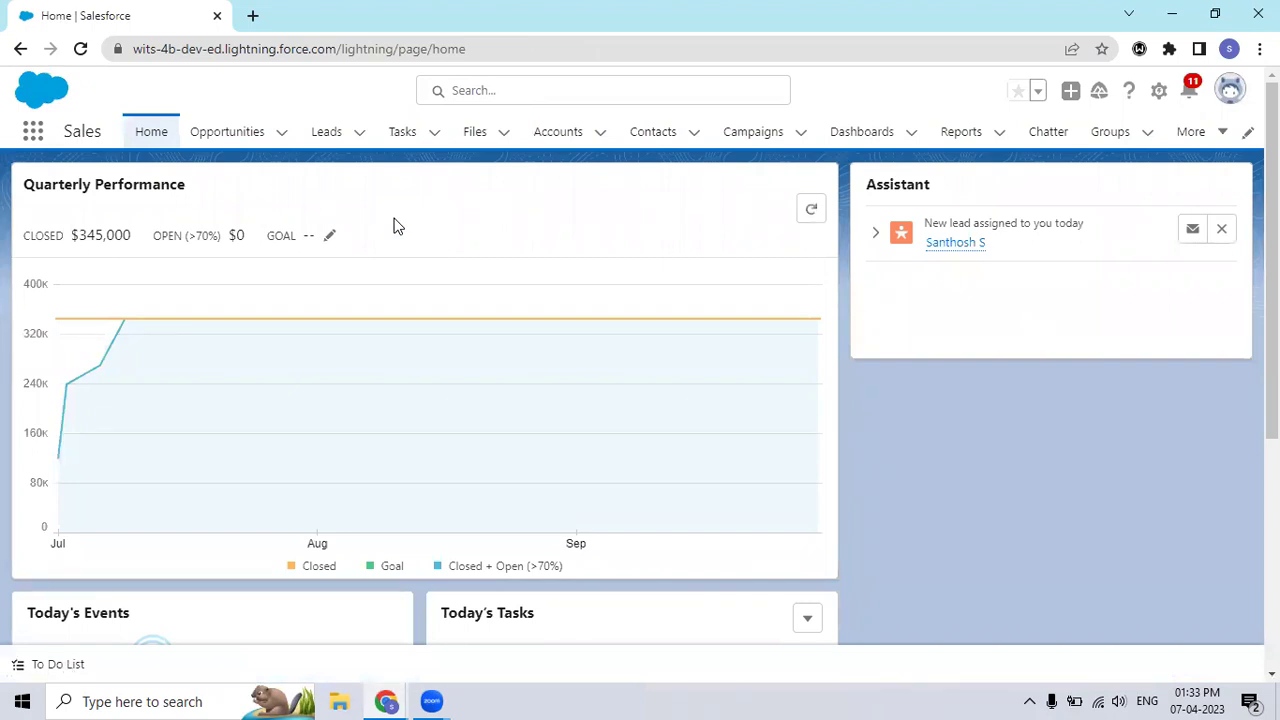
left_click(337, 145)
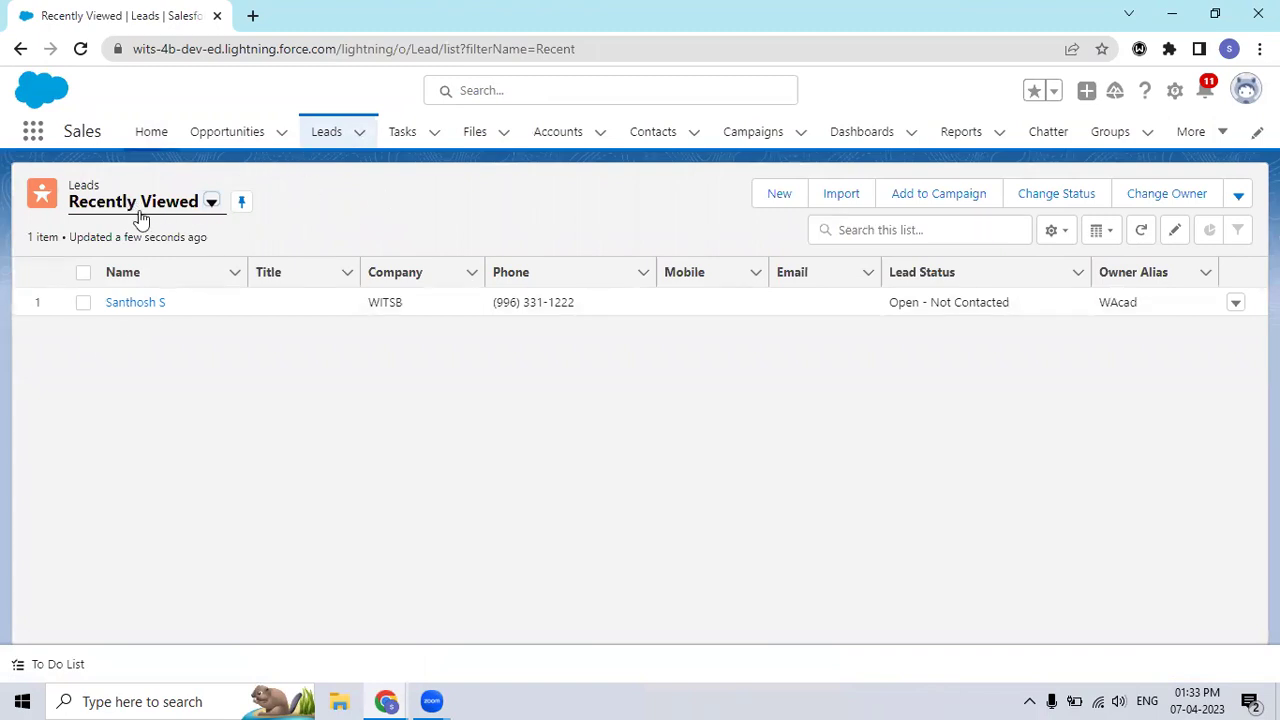
Step: Open the WITSB lead's record and choose Convert from its actions menu
left_click(138, 313)
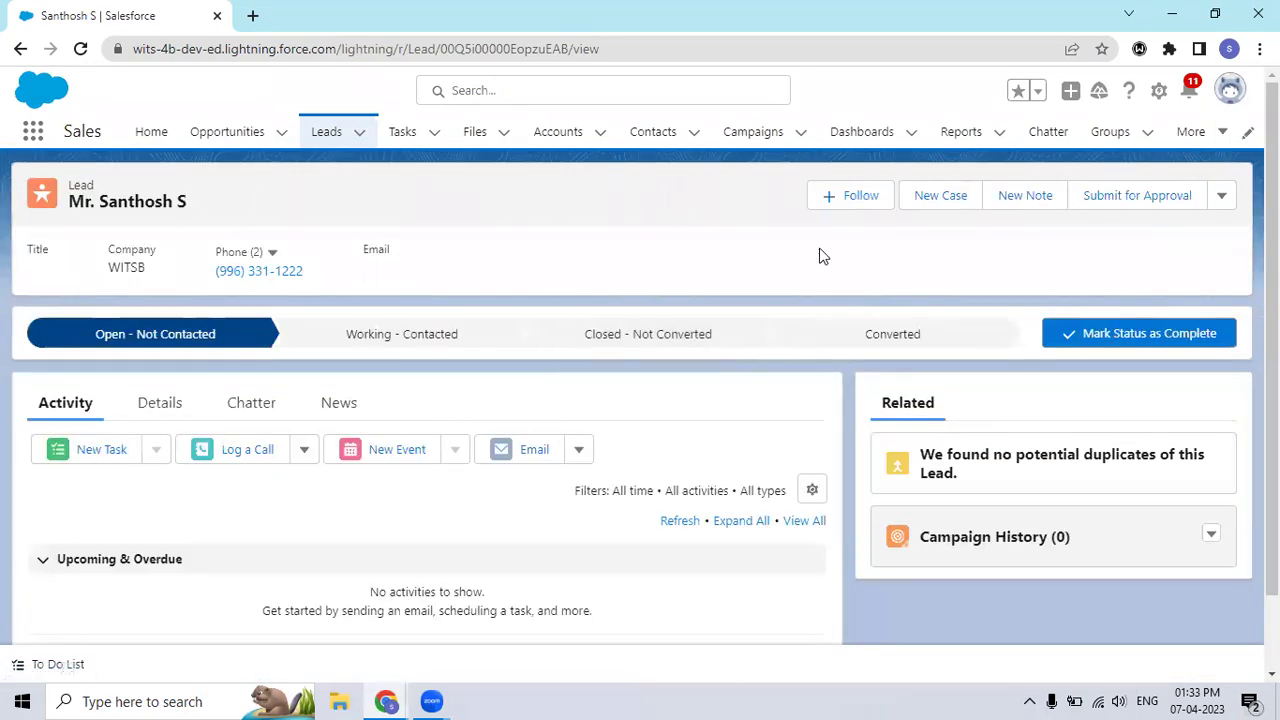
left_click(1221, 196)
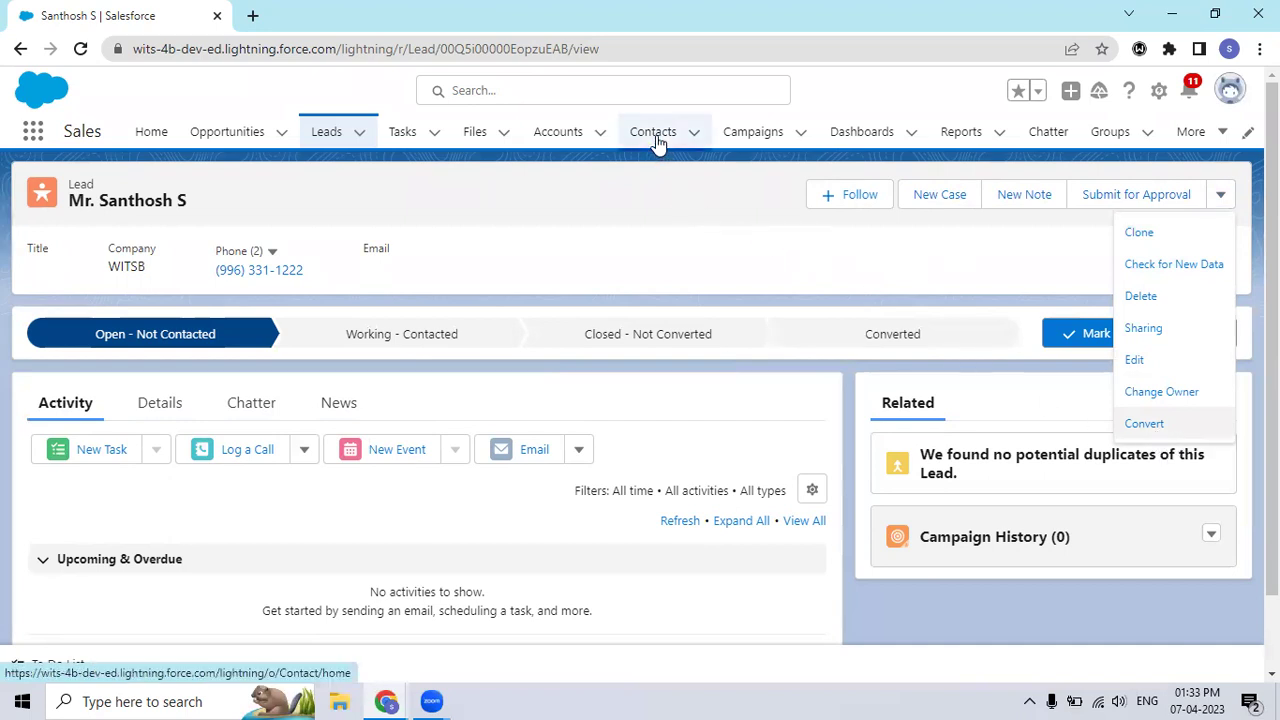
left_click(1146, 424)
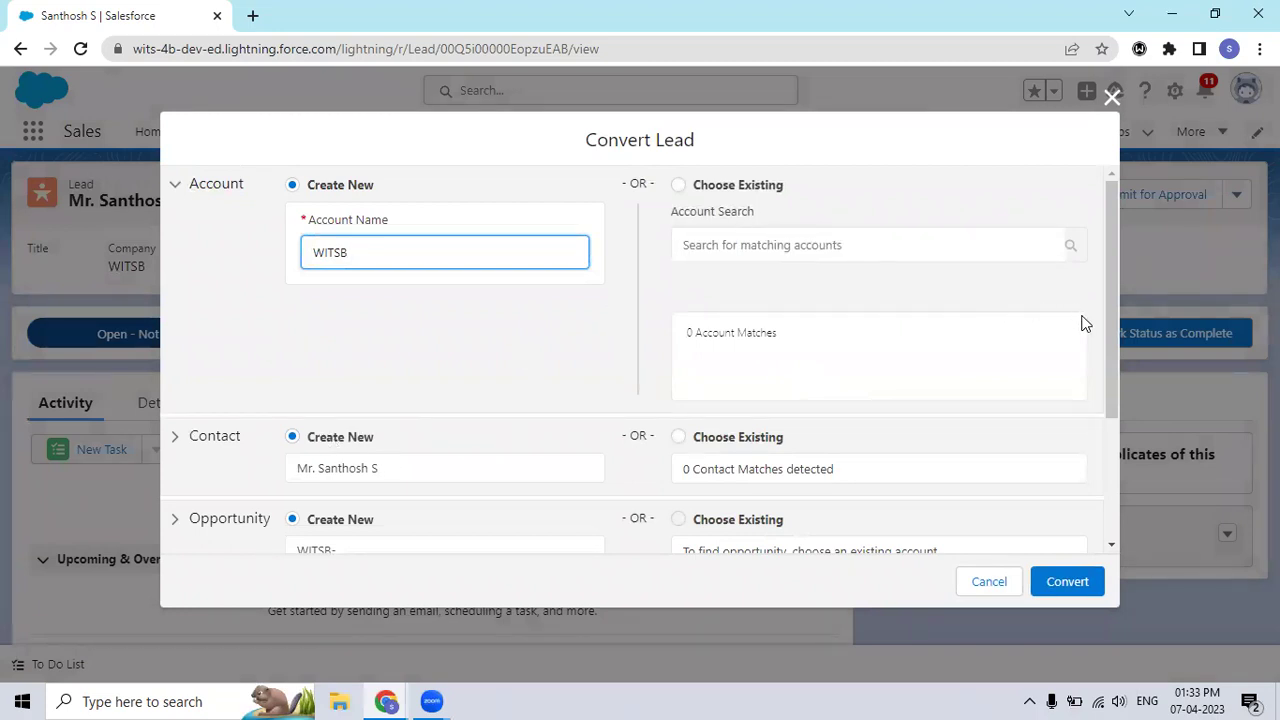
Step: Convert the lead with Create New for account, contact and opportunity, then open the new contact
scroll(1115, 390, "down", 1)
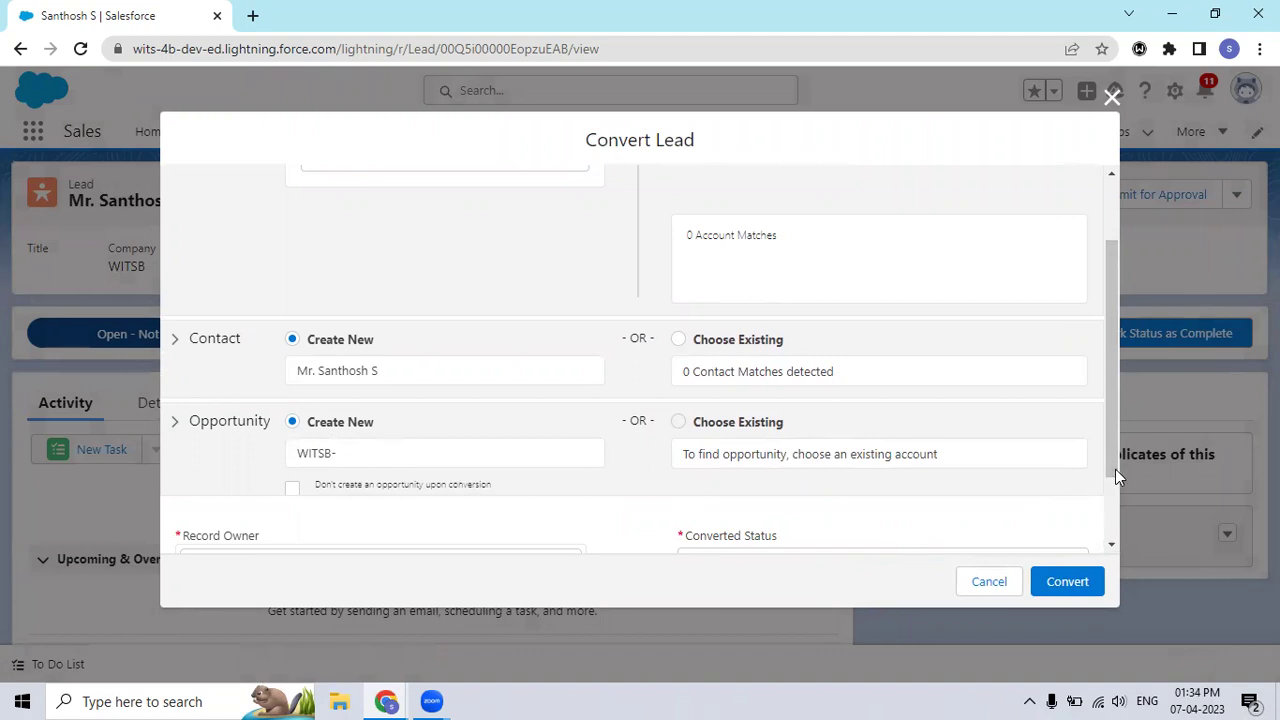
left_click_drag(1115, 467, 1120, 540)
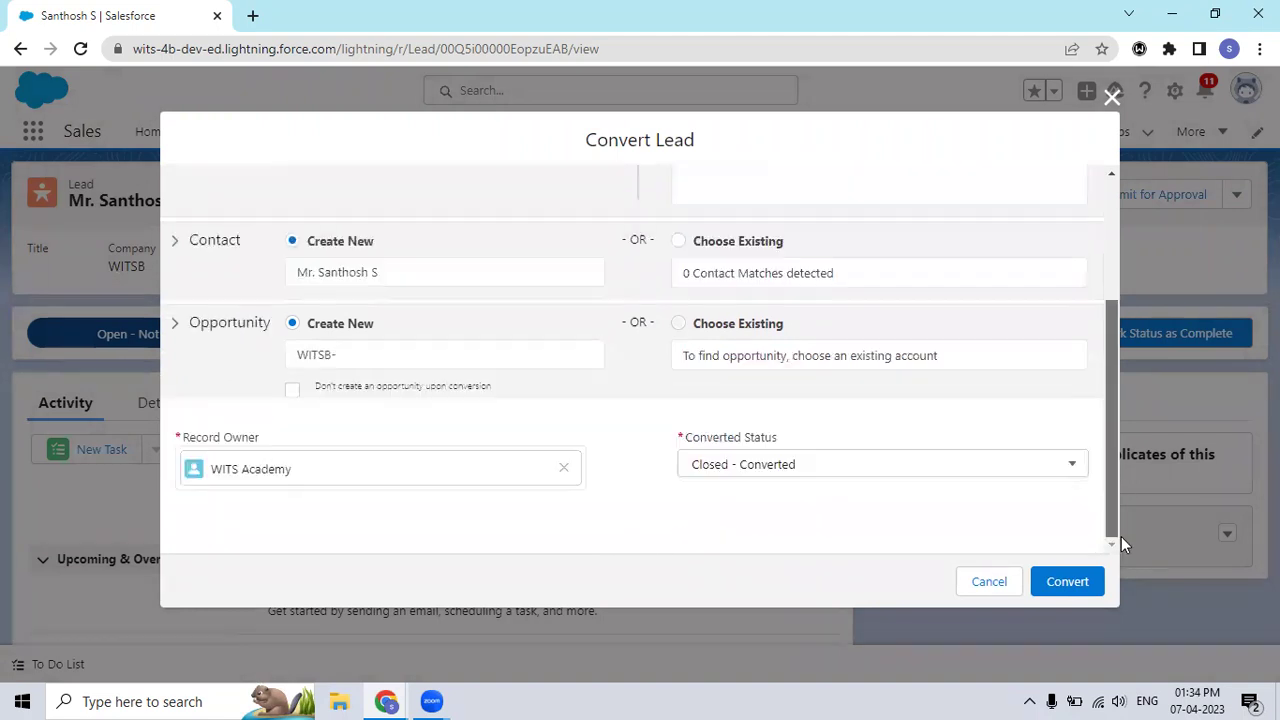
left_click(1052, 586)
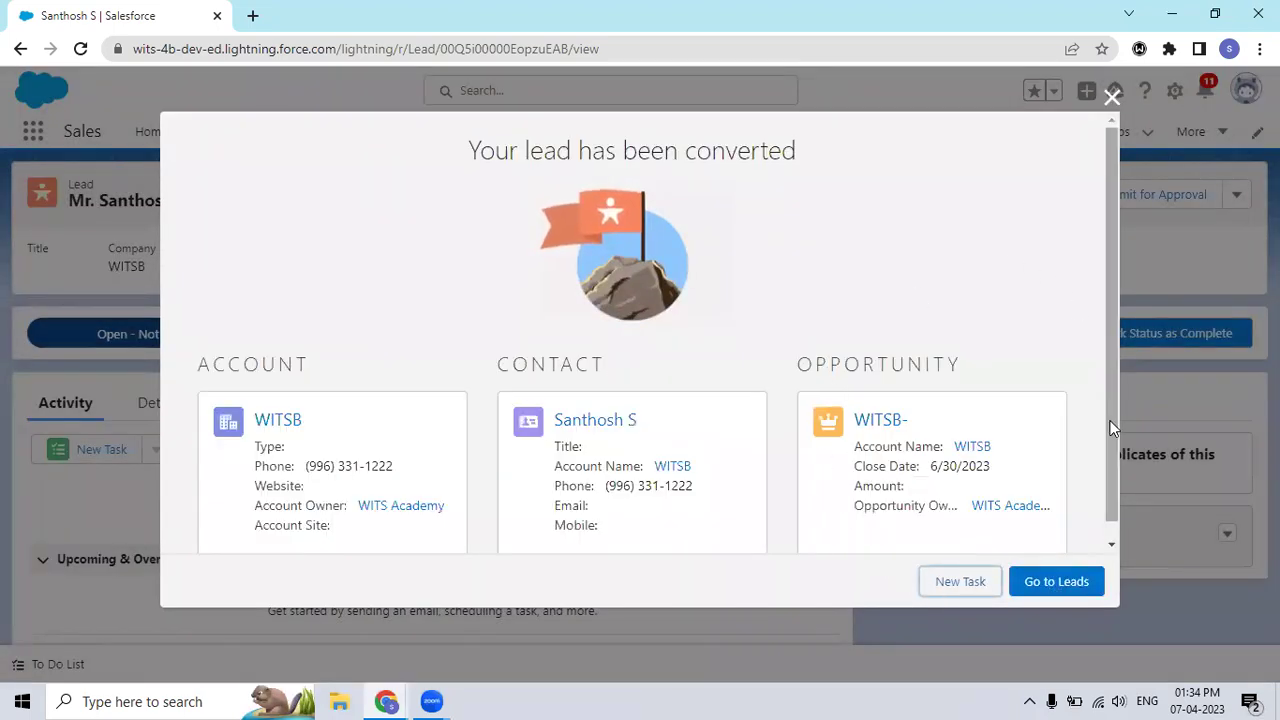
left_click_drag(1111, 434, 1115, 500)
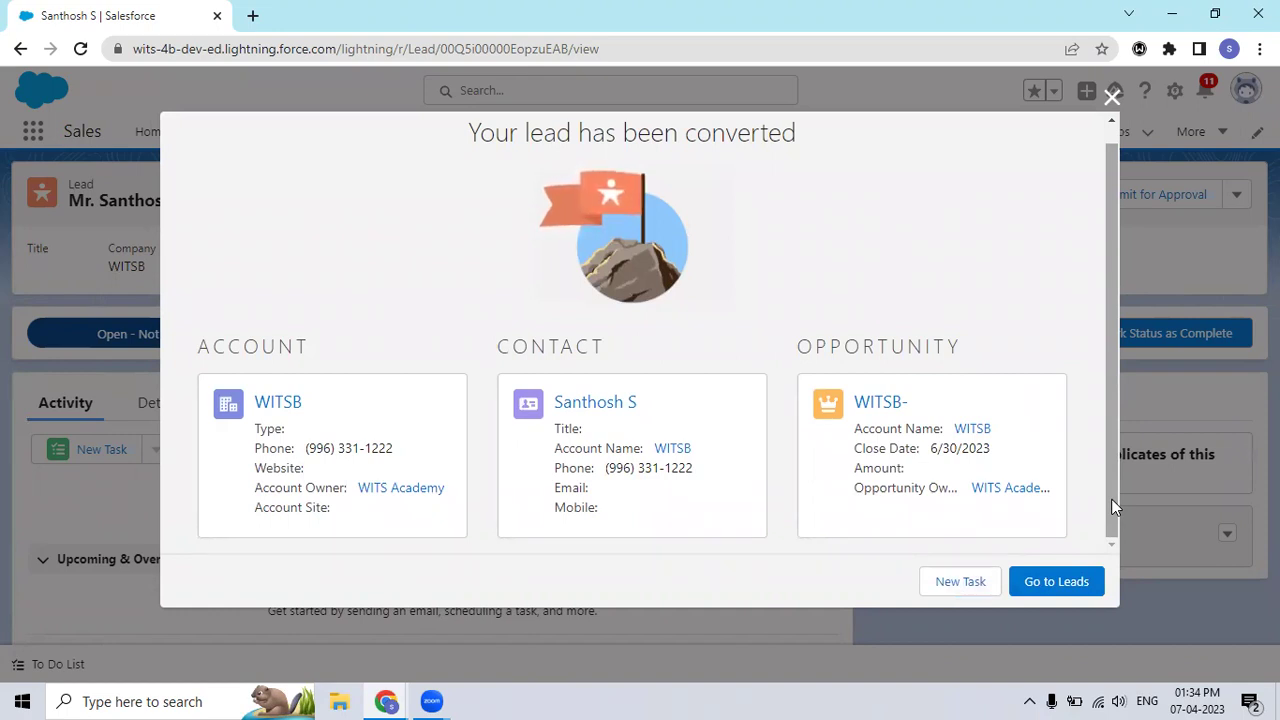
left_click(614, 403)
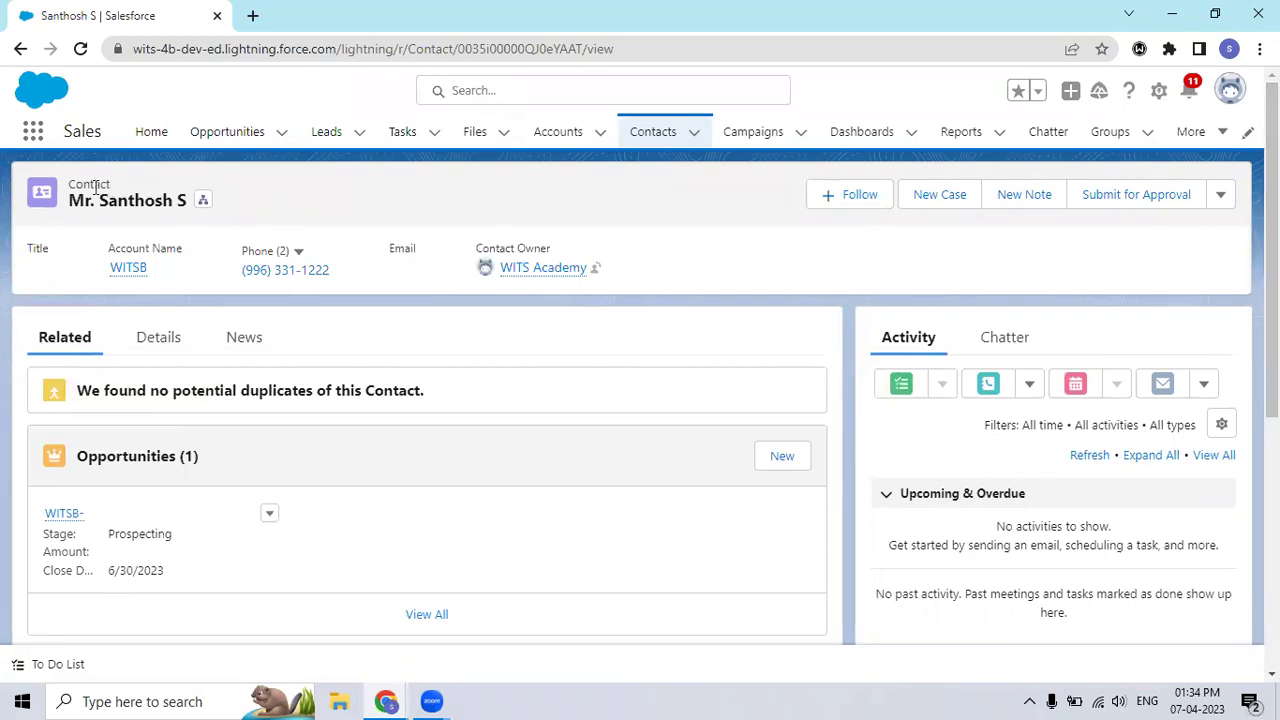
Step: Switch to the Service app from the App Launcher
left_click(33, 133)
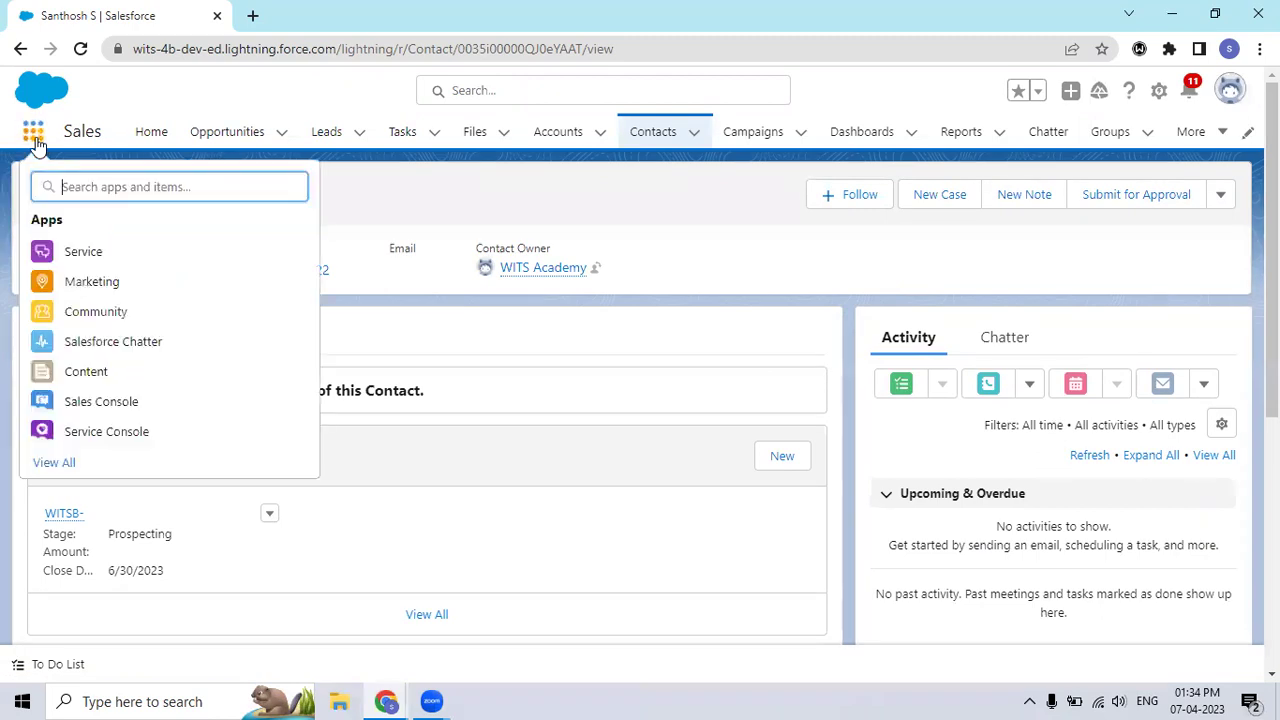
left_click(86, 255)
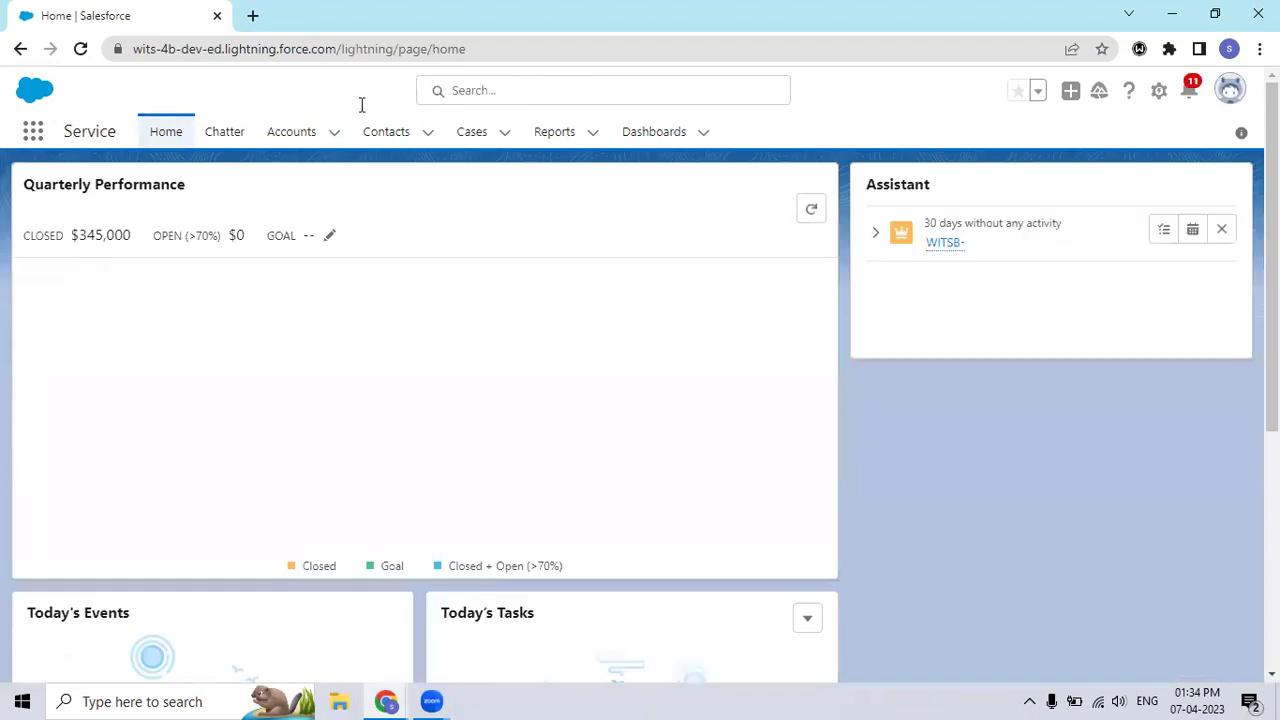
Step: Check the Contacts list, then go to Cases and start a new case
left_click(376, 140)
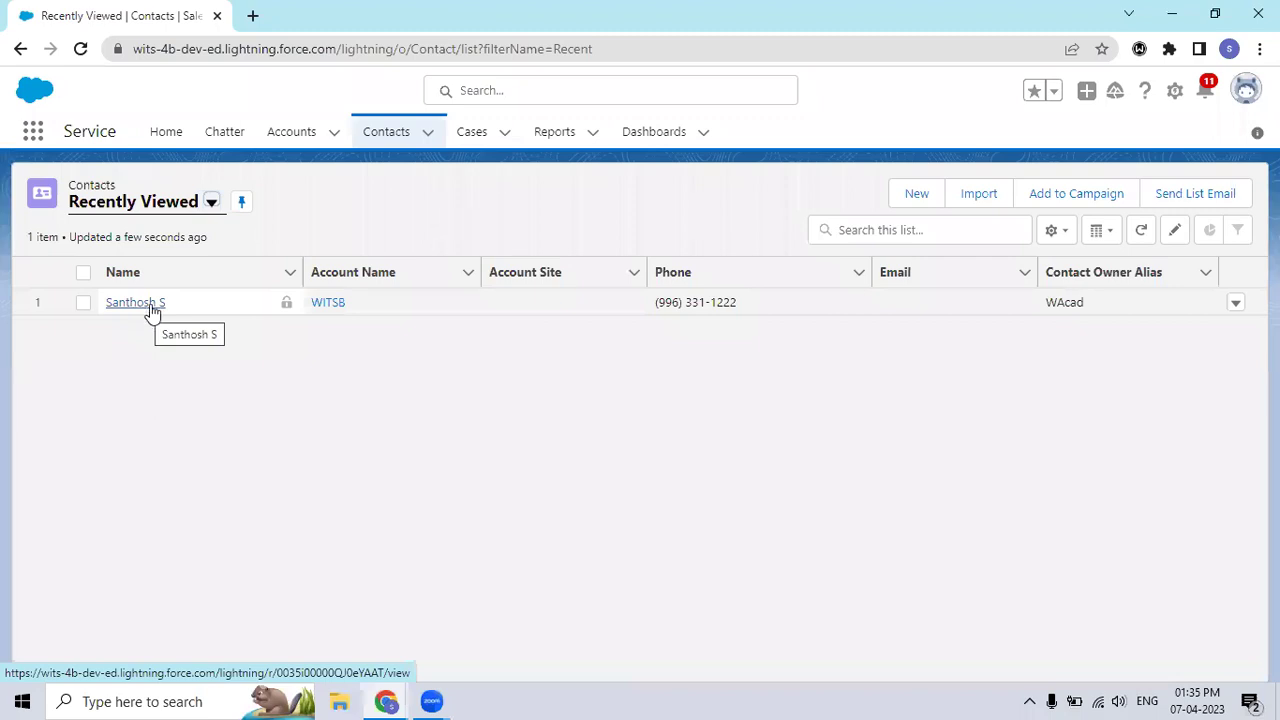
left_click(474, 134)
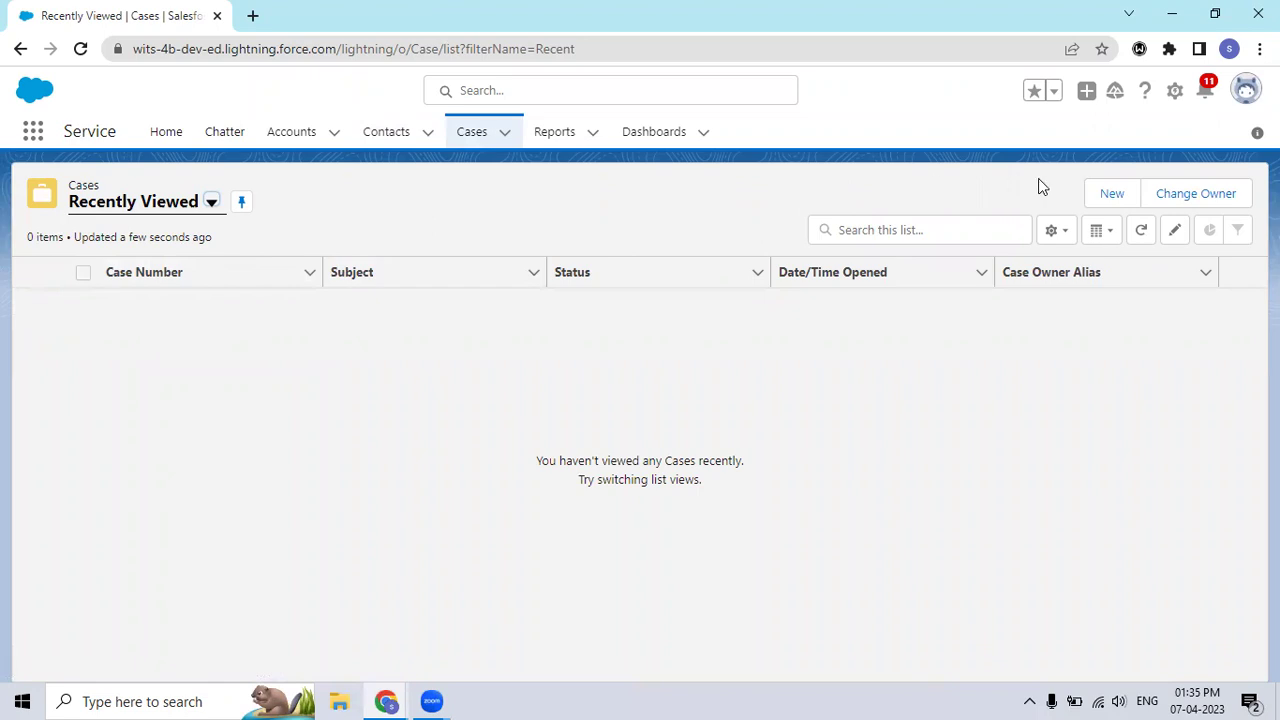
left_click(1100, 190)
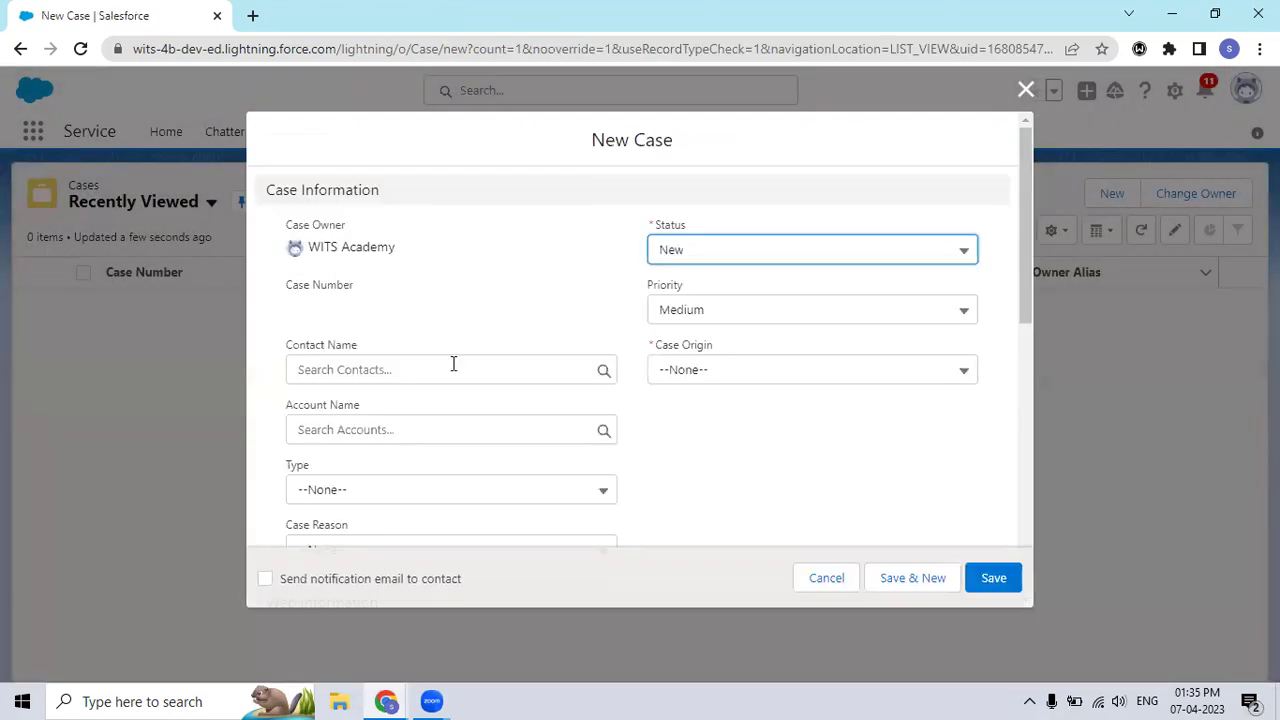
Step: Link the case to the converted contact, with priority High and origin Phone
left_click(453, 366)
type("SANTH")
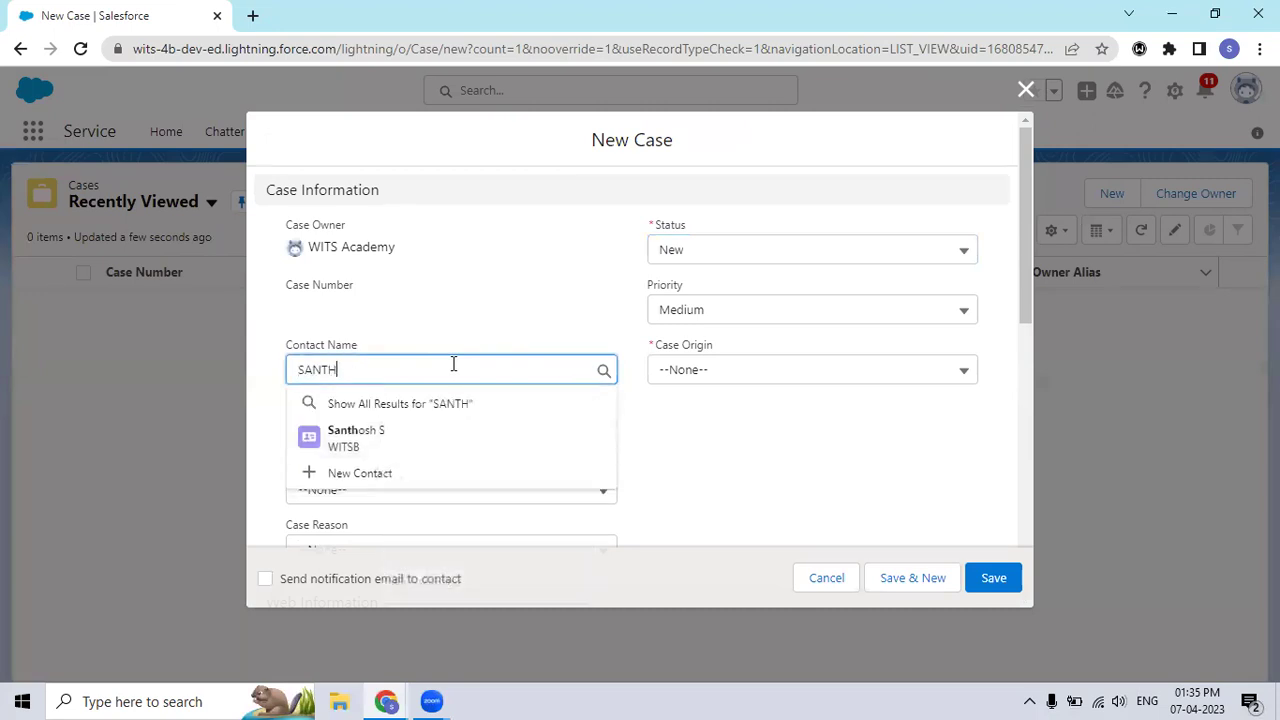
left_click(350, 438)
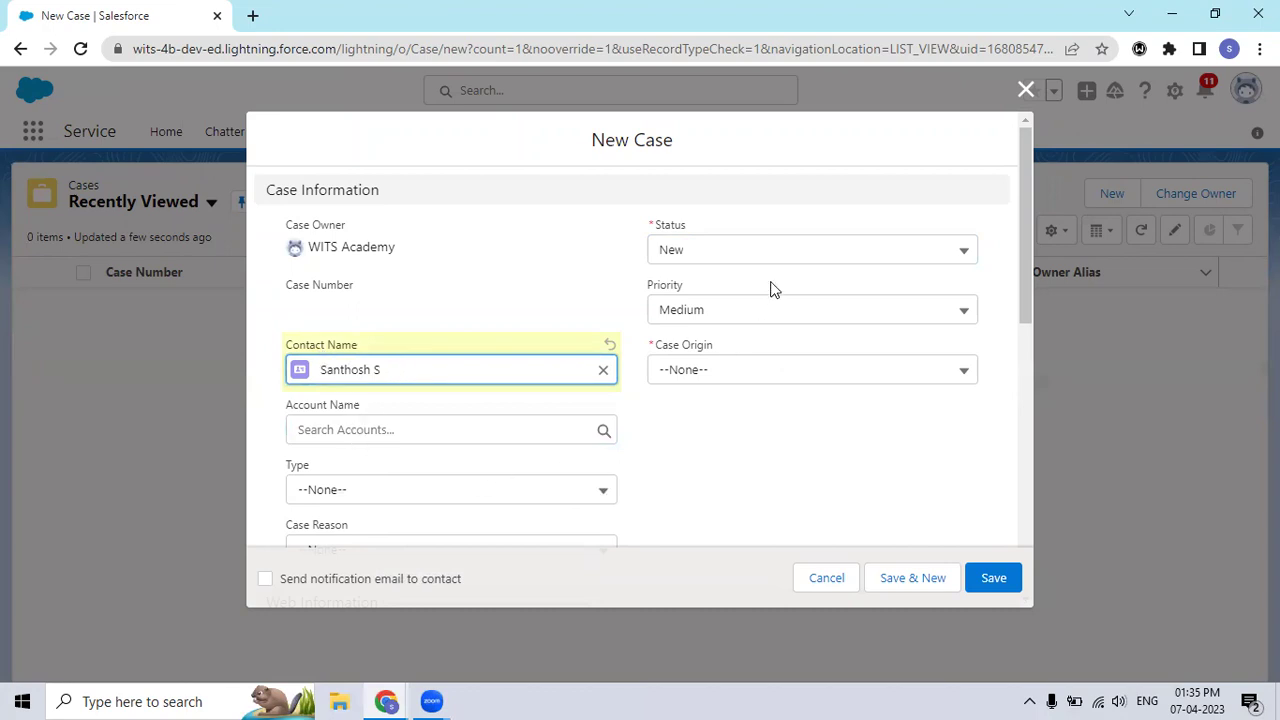
left_click(764, 310)
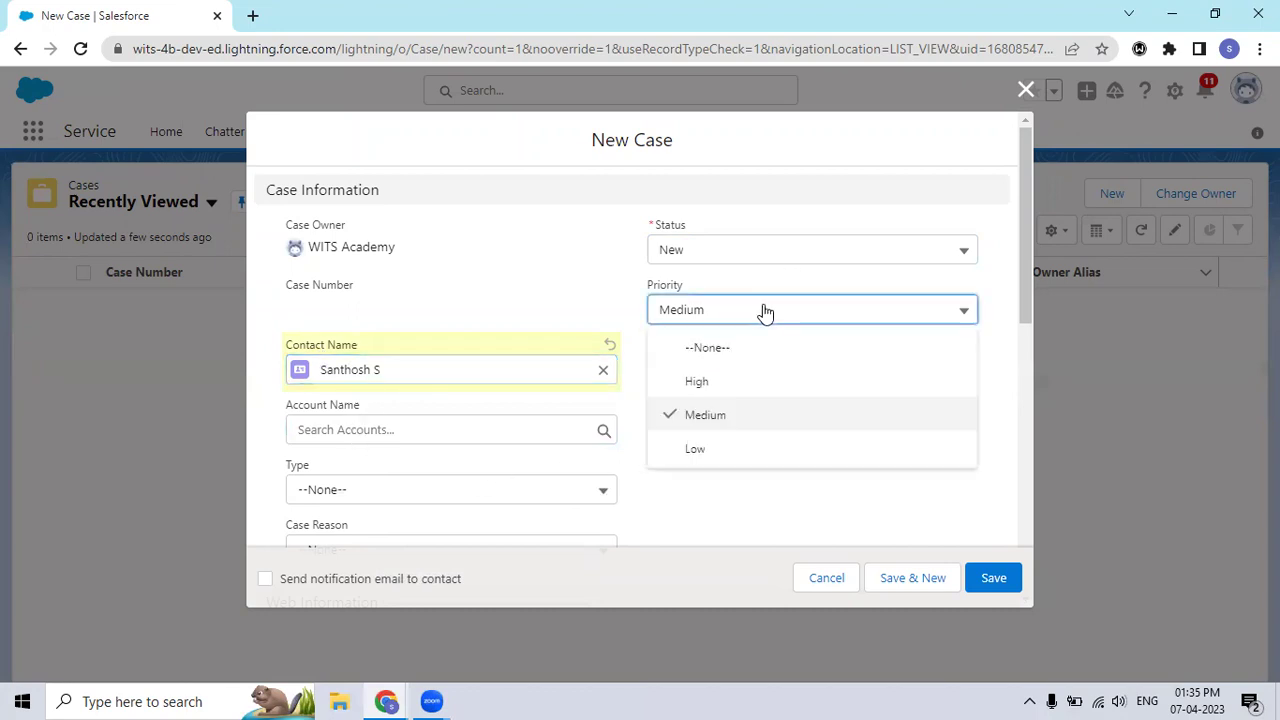
left_click(763, 390)
left_click(805, 383)
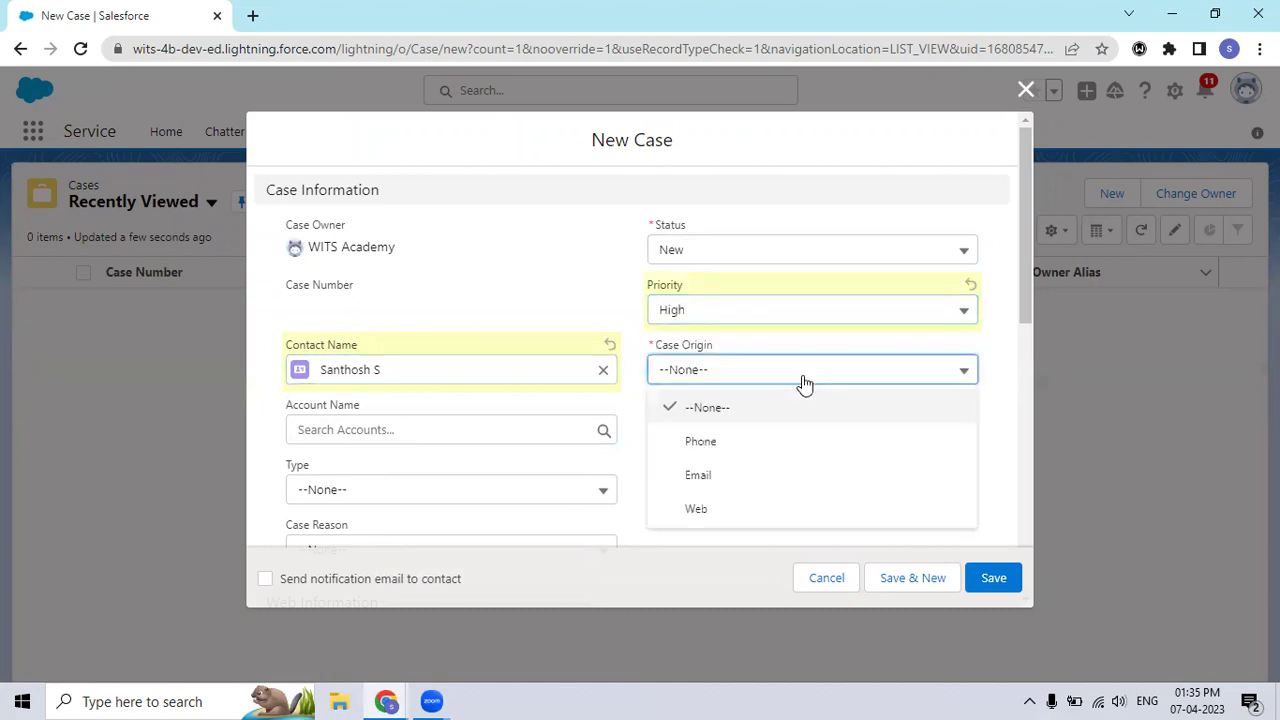
left_click(760, 446)
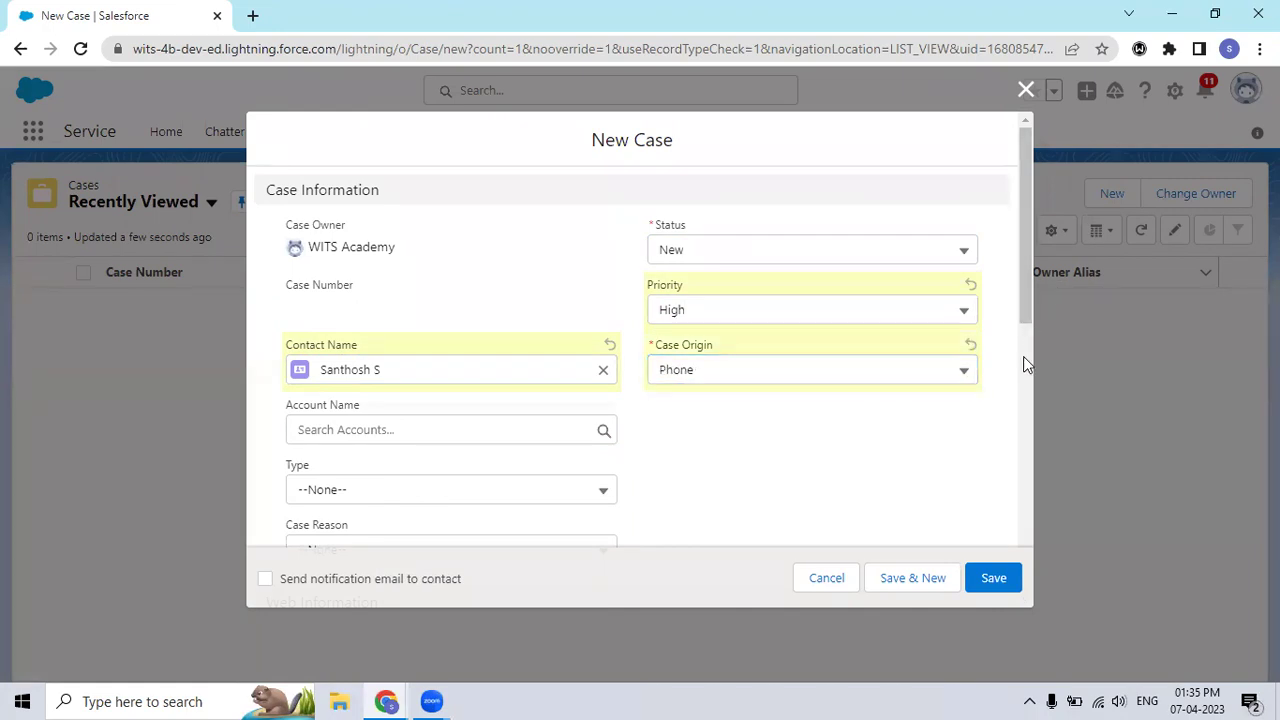
Step: Enter the subject 'Issue with Broadband' and save the case
left_click_drag(1025, 319, 1018, 407)
scroll(1018, 407, "down", 5)
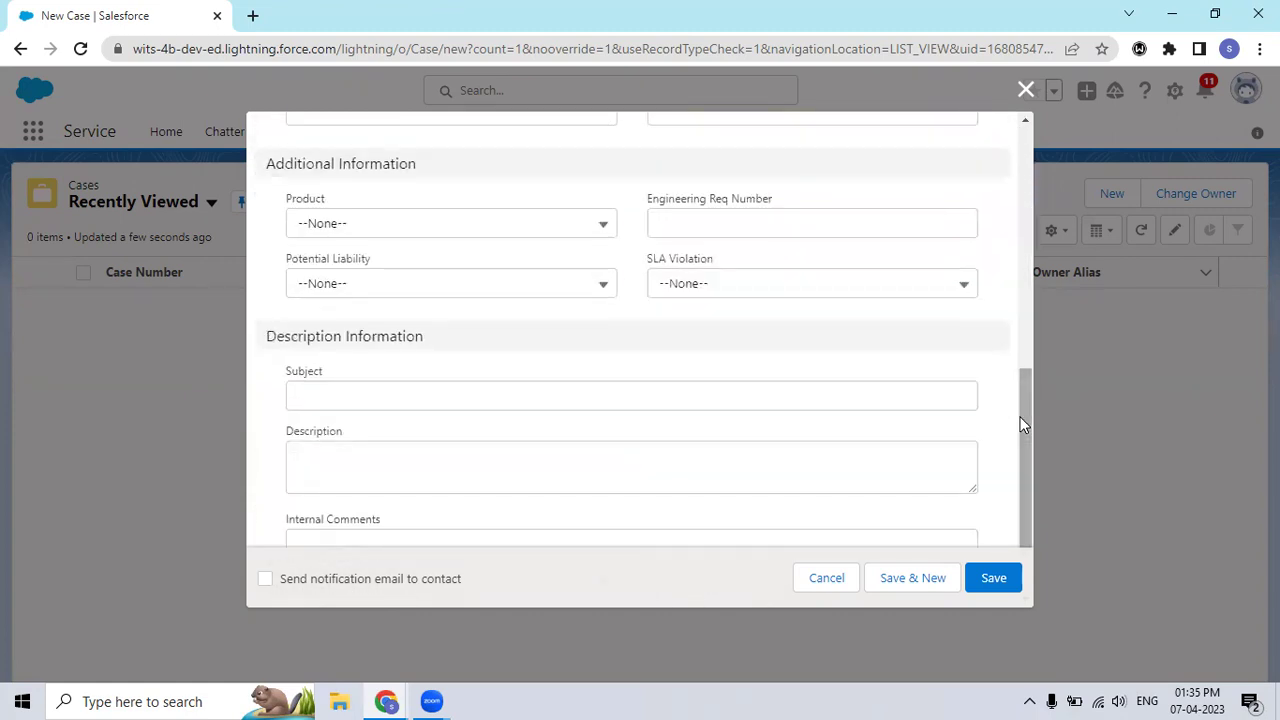
left_click(560, 400)
type("iSSUE")
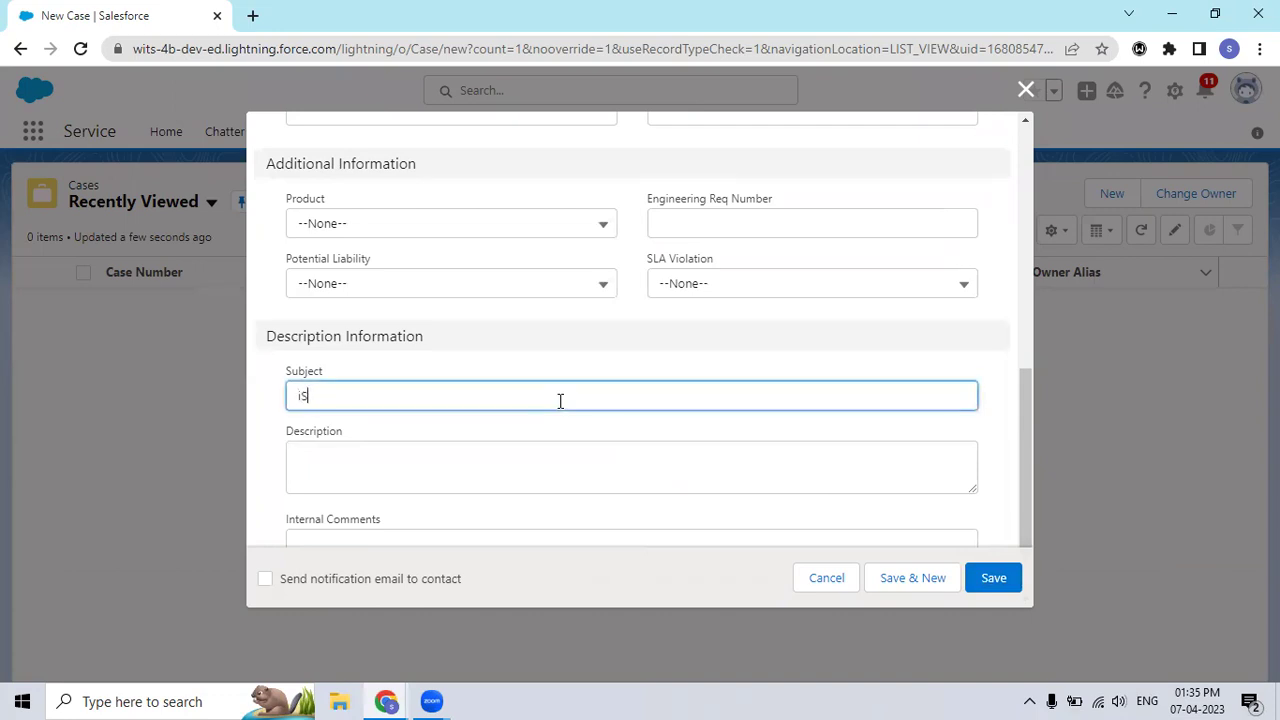
key("BackSpace")
key("BackSpace")
key("BackSpace")
key("BackSpace")
key("BackSpace")
key("BackSpace")
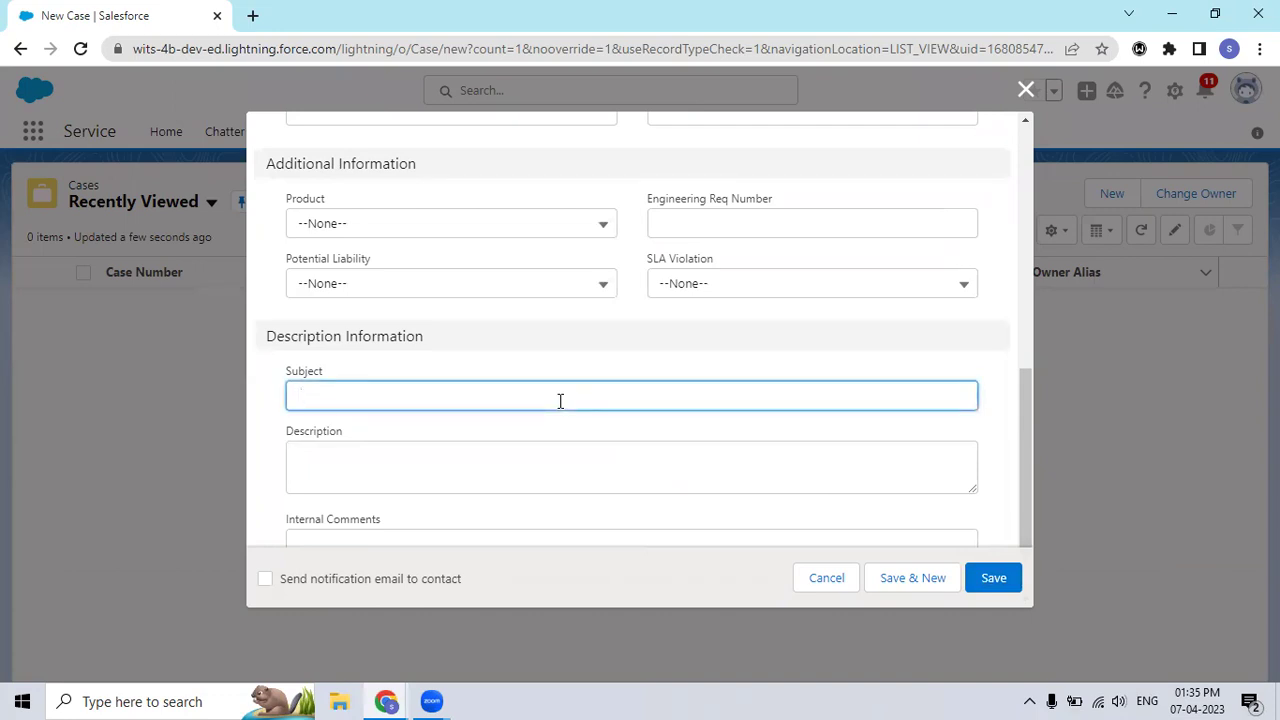
type("Issue with Broadband")
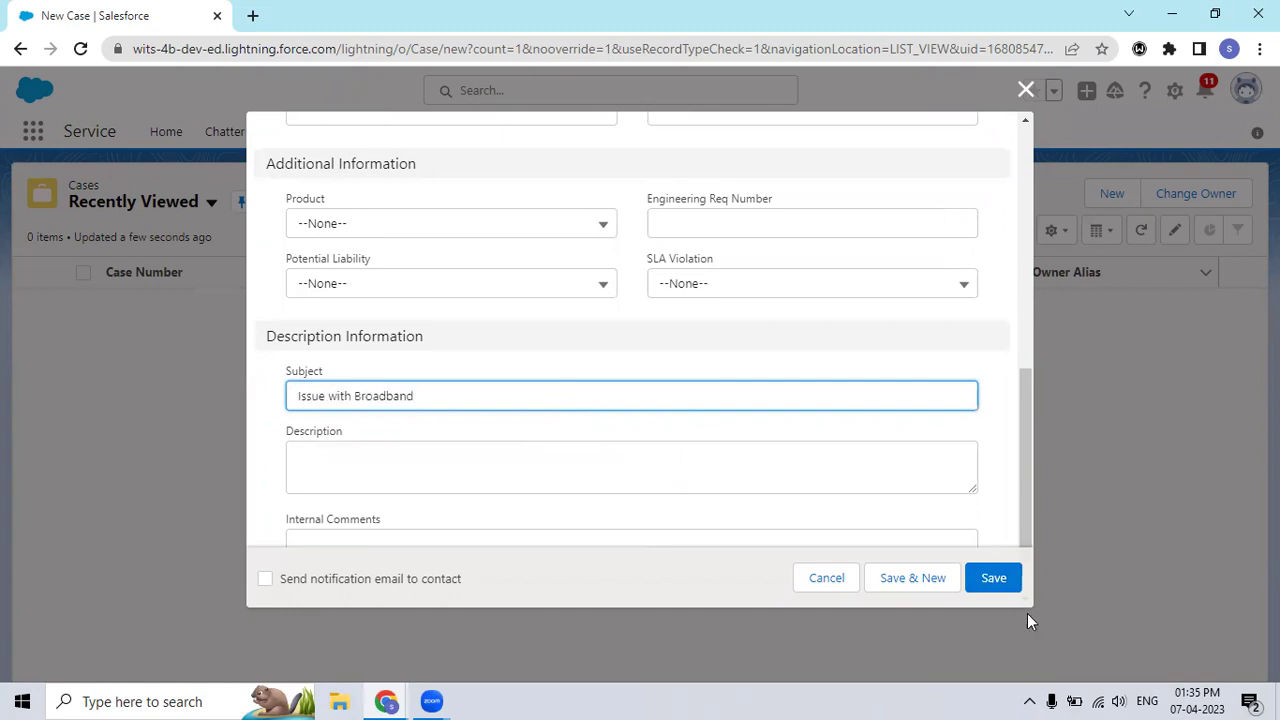
left_click(995, 579)
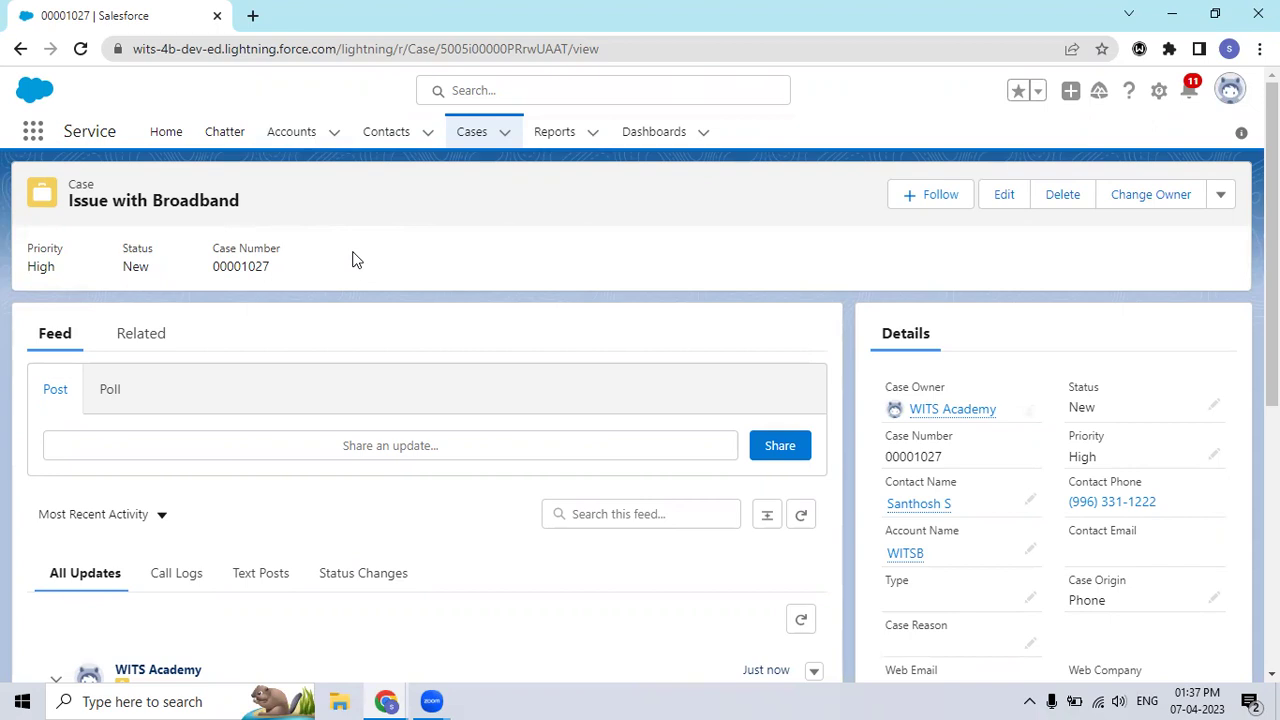
Step: Switch to the presentation and show the WITSB Academy About Us, Trainers and Vision slide
key("alt+Tab")
key("alt+Tab")
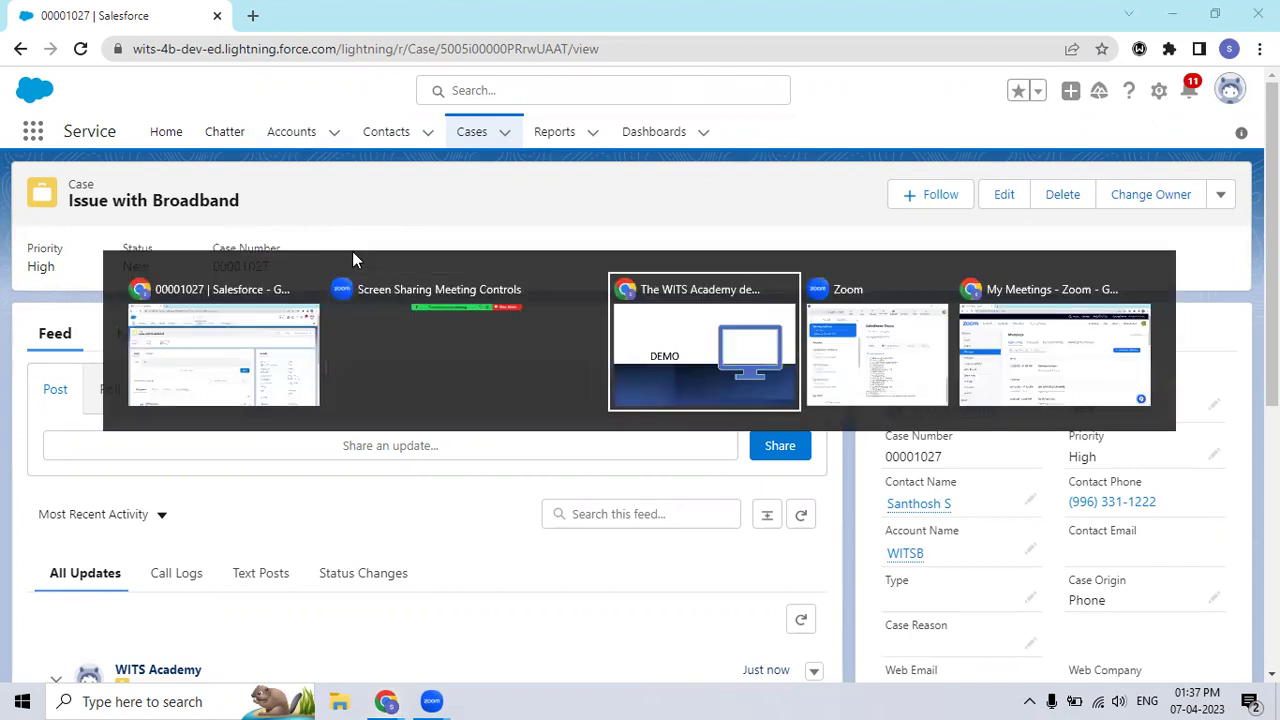
key("Left")
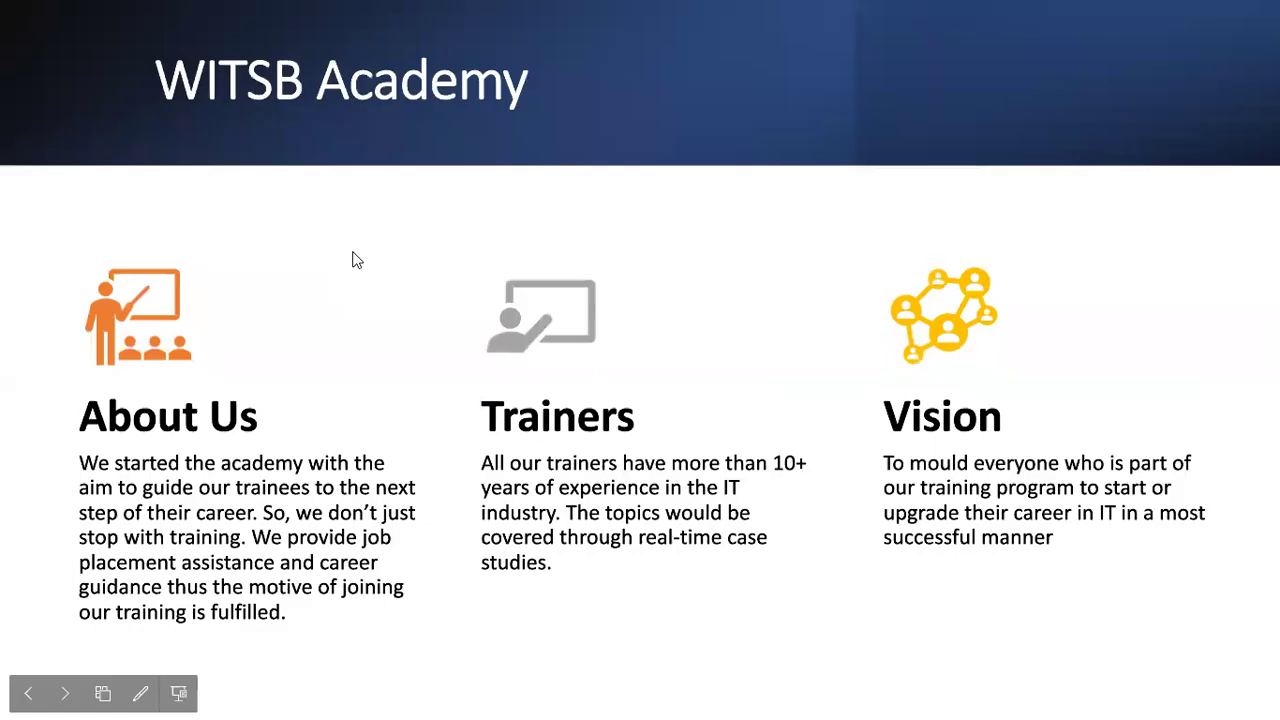